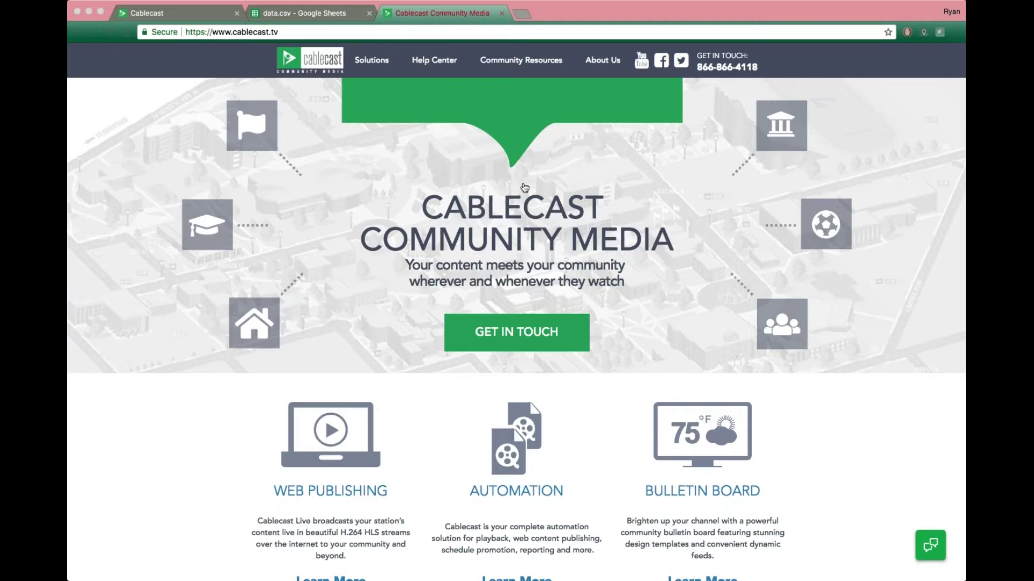
Look through the Cablecast Community Media home page, including its updates, resources and testimonials.
{"action": "scroll", "coordinate": [525, 188], "scroll_direction": "down", "scroll_amount": 6}
{"action": "scroll", "coordinate": [524, 187], "scroll_direction": "down", "scroll_amount": 5}
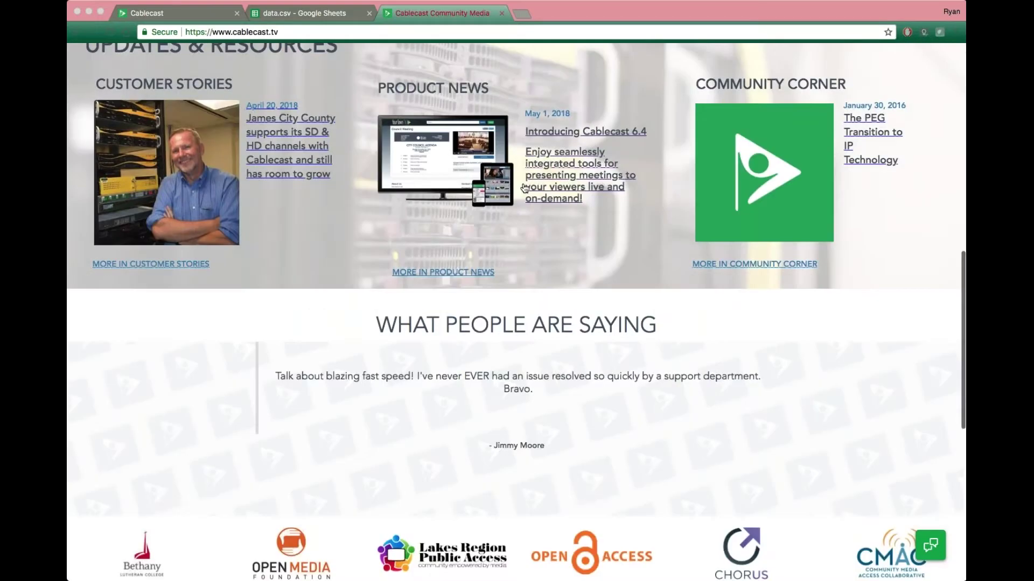
{"action": "scroll", "coordinate": [525, 188], "scroll_direction": "down", "scroll_amount": 5}
{"action": "scroll", "coordinate": [525, 187], "scroll_direction": "up", "scroll_amount": 20}
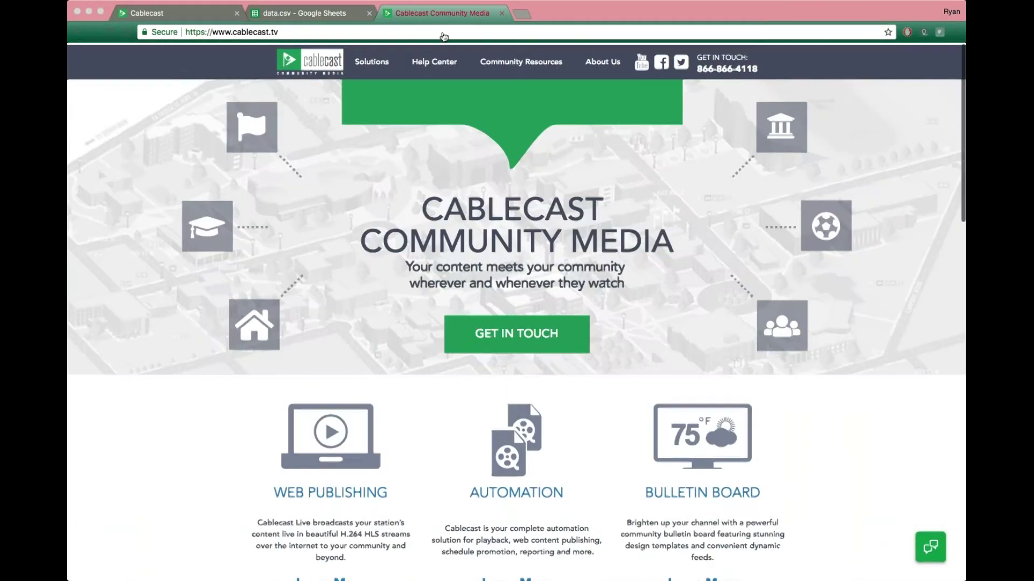
Open the Help Center's documentation page and review its manuals, server formats, setup guides and downloads.
{"action": "mouse_move", "coordinate": [430, 69]}
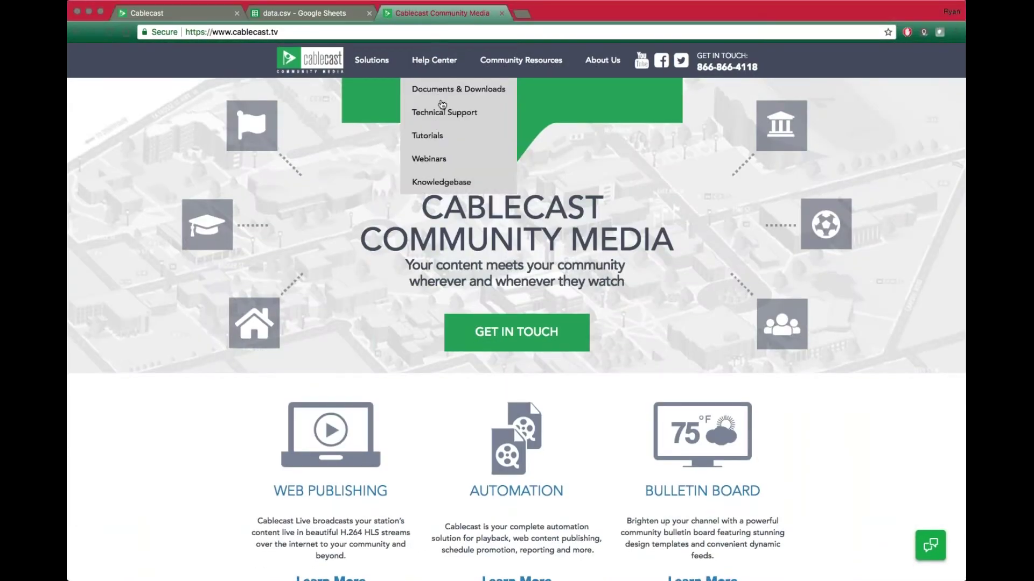
{"action": "left_click", "coordinate": [427, 135]}
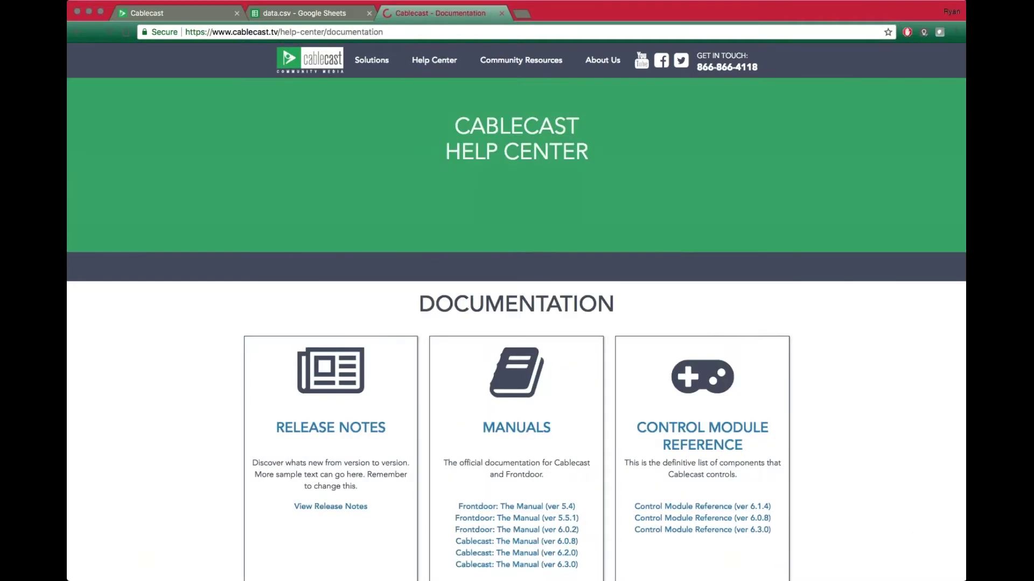
{"action": "scroll", "coordinate": [516, 290], "scroll_direction": "down", "scroll_amount": 3}
{"action": "scroll", "coordinate": [516, 291], "scroll_direction": "down", "scroll_amount": 8}
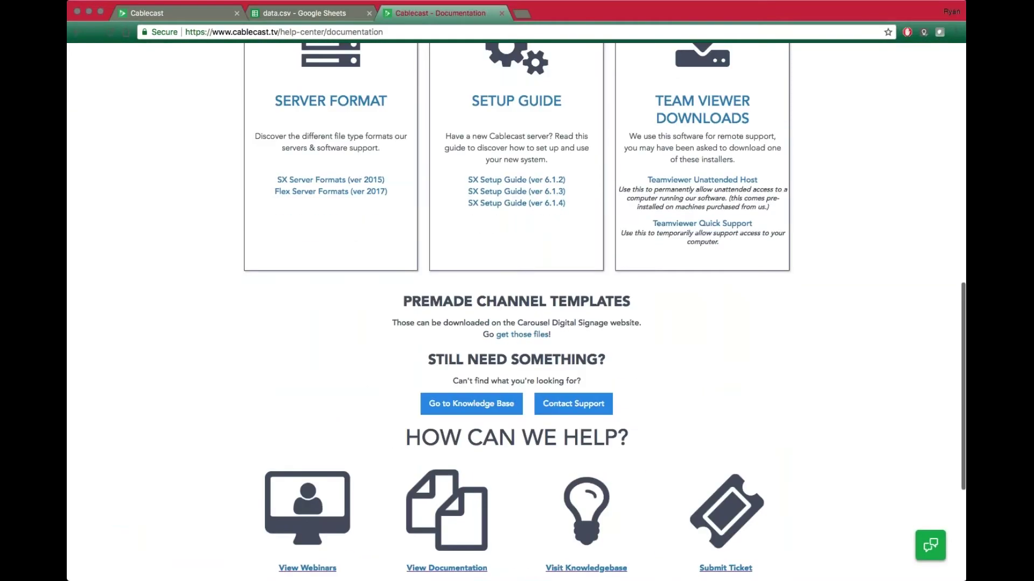
{"action": "scroll", "coordinate": [516, 291], "scroll_direction": "up", "scroll_amount": 3}
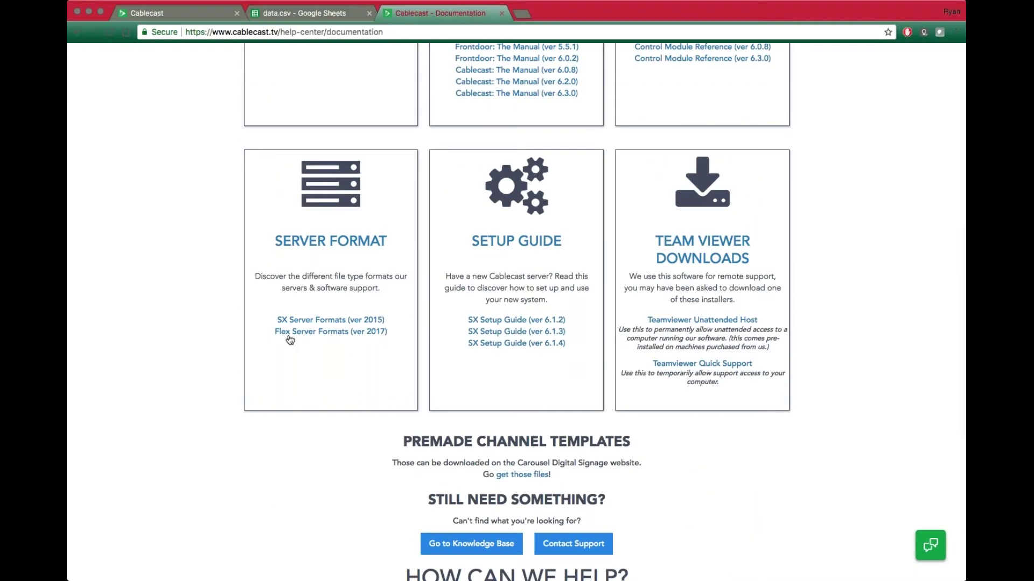
{"action": "scroll", "coordinate": [290, 340], "scroll_direction": "up", "scroll_amount": 1}
{"action": "scroll", "coordinate": [593, 346], "scroll_direction": "up", "scroll_amount": 8}
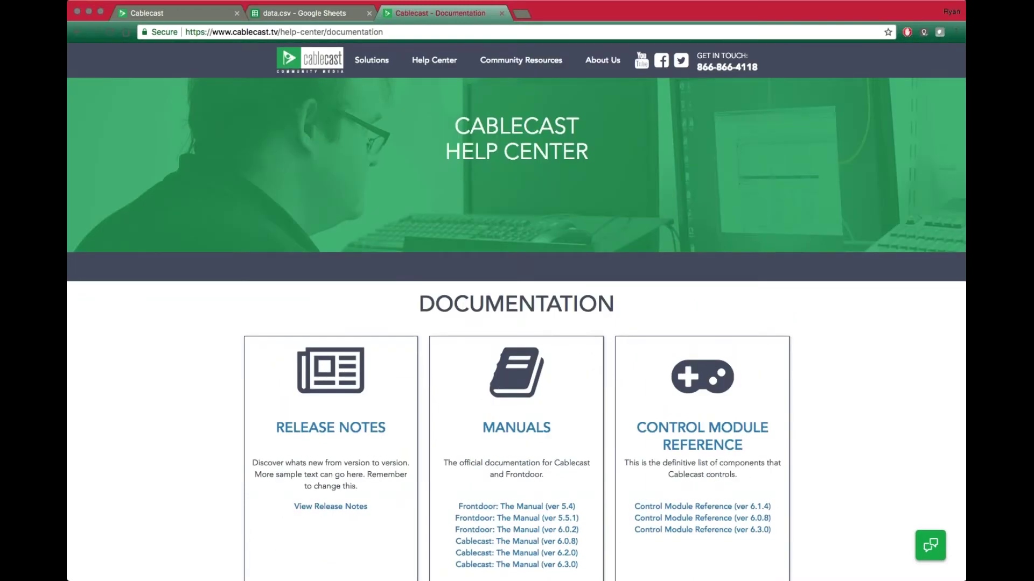
Open the Help Center's Webinars page and look over the available Cablecast webinars.
{"action": "mouse_move", "coordinate": [432, 56]}
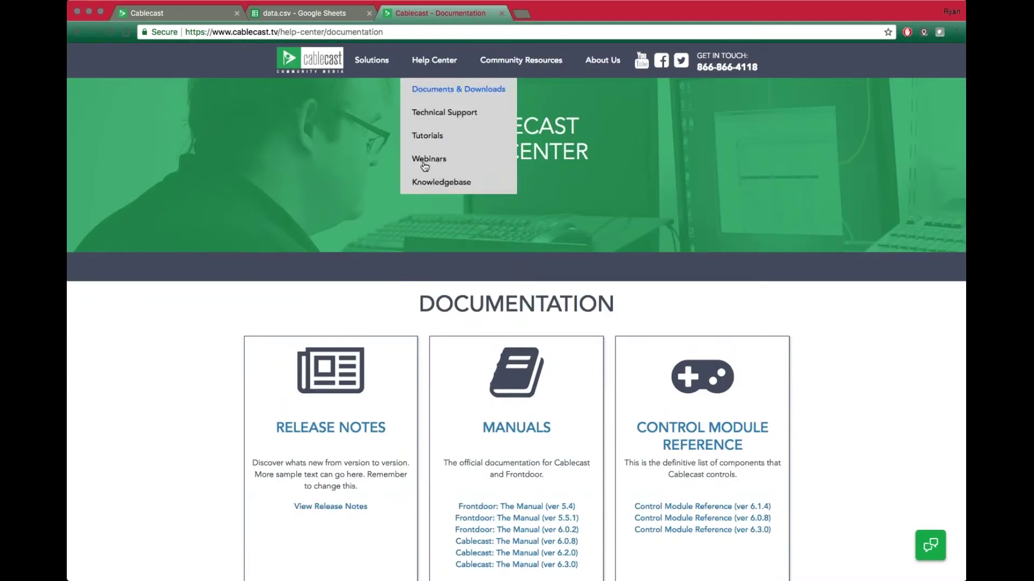
{"action": "left_click", "coordinate": [424, 162]}
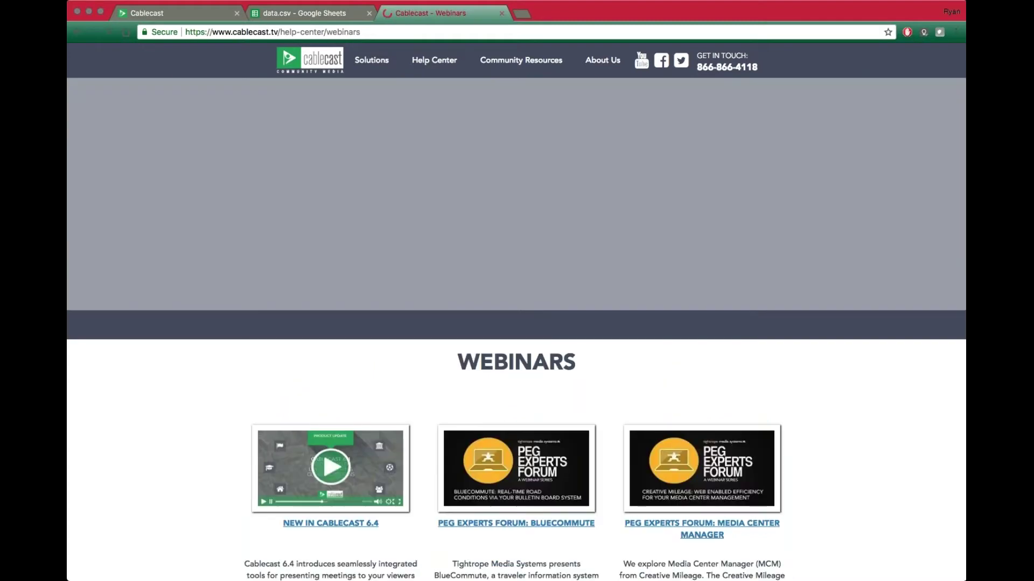
{"action": "scroll", "coordinate": [516, 310], "scroll_direction": "down", "scroll_amount": 4}
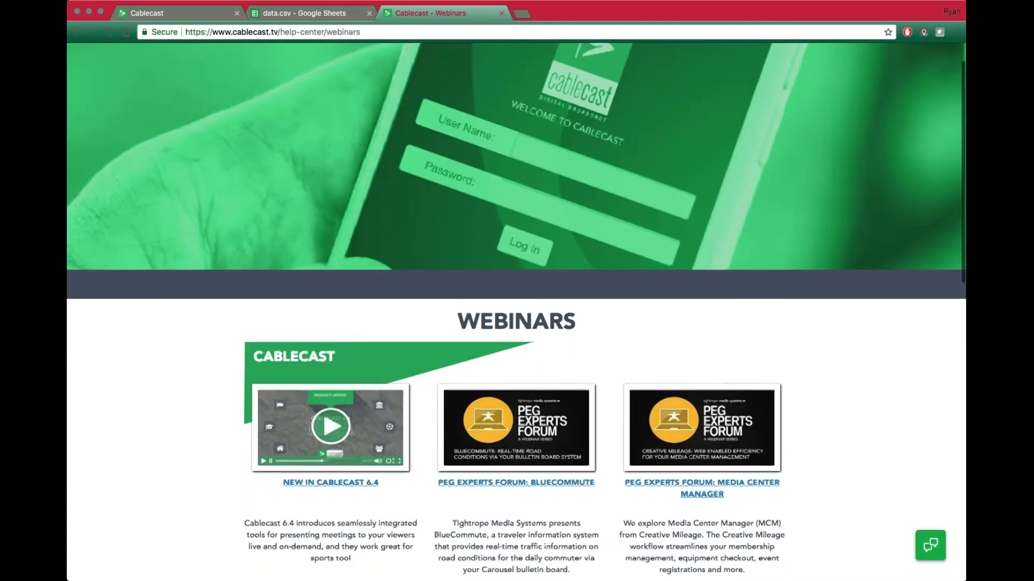
{"action": "scroll", "coordinate": [264, 315], "scroll_direction": "down", "scroll_amount": 1}
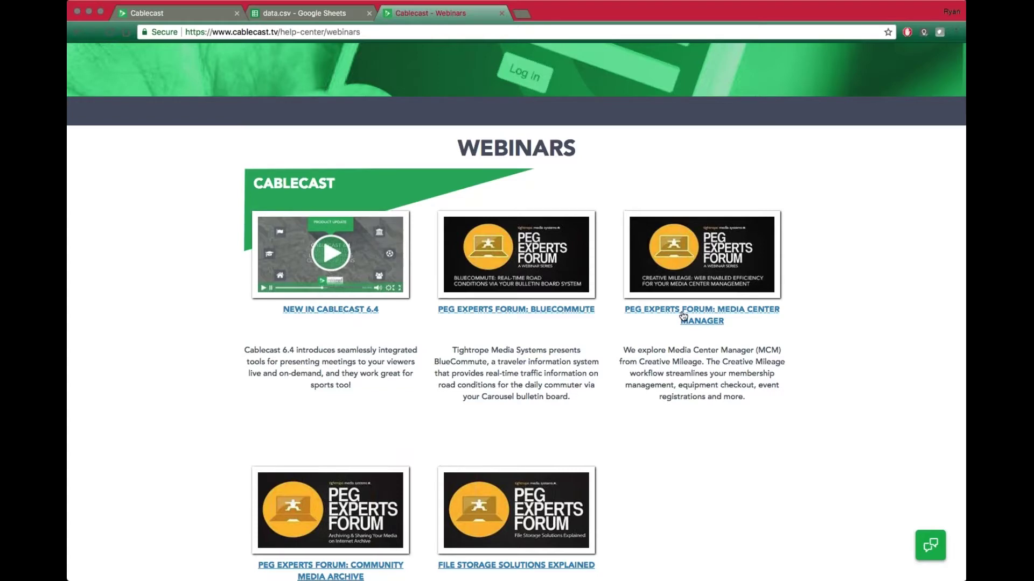
{"action": "scroll", "coordinate": [558, 137], "scroll_direction": "up", "scroll_amount": 5}
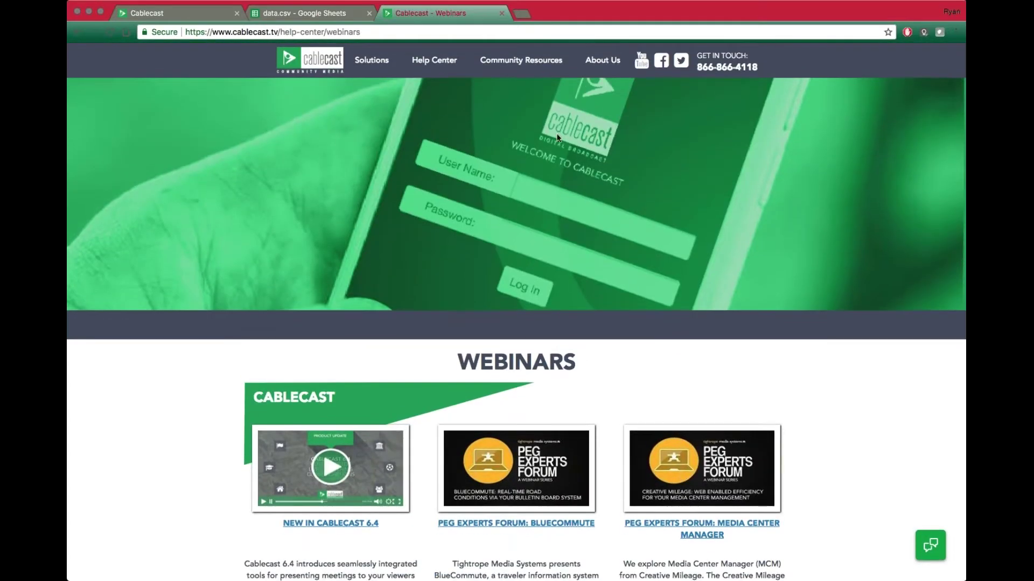
Open the mailing list sign-up form from the Customer Stories page and review its Email Lists options.
{"action": "mouse_move", "coordinate": [520, 60]}
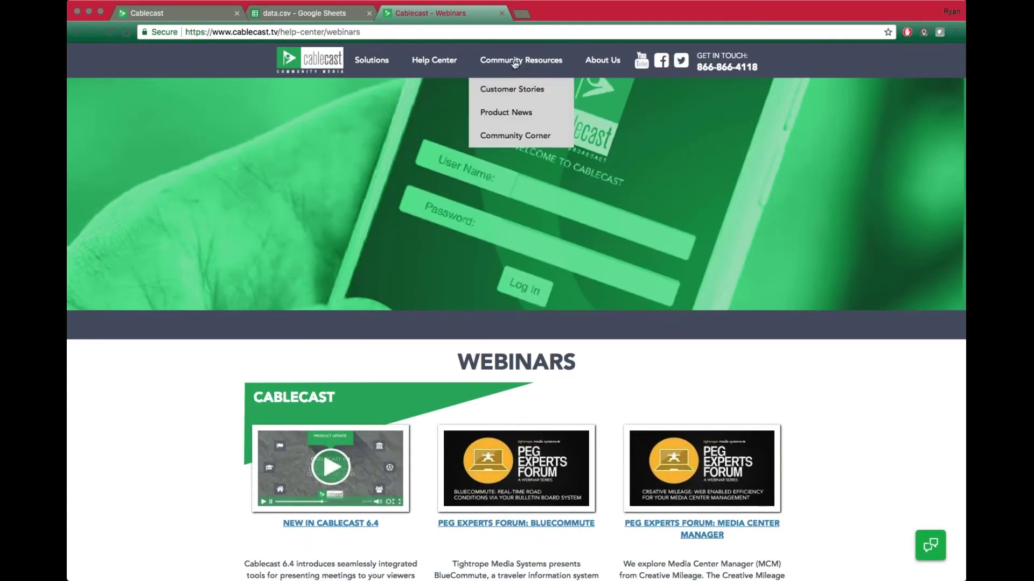
{"action": "left_click", "coordinate": [504, 93]}
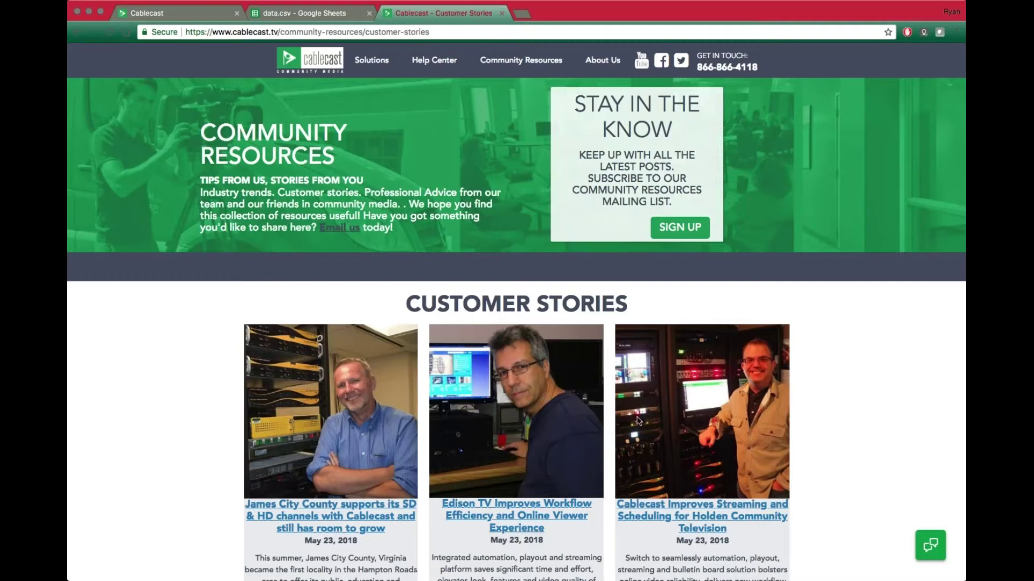
{"action": "left_click", "coordinate": [671, 233]}
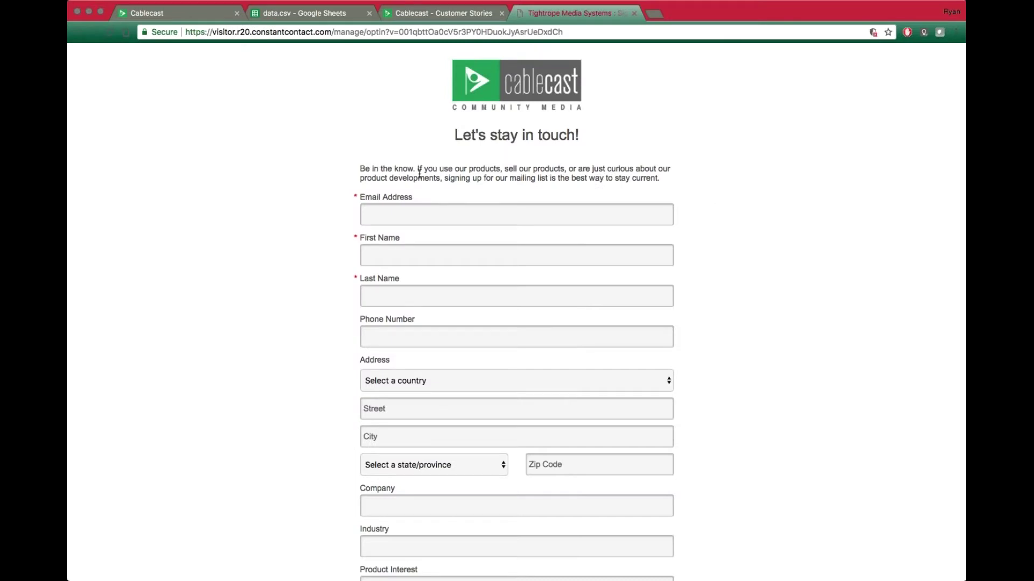
{"action": "scroll", "coordinate": [434, 365], "scroll_direction": "down", "scroll_amount": 5}
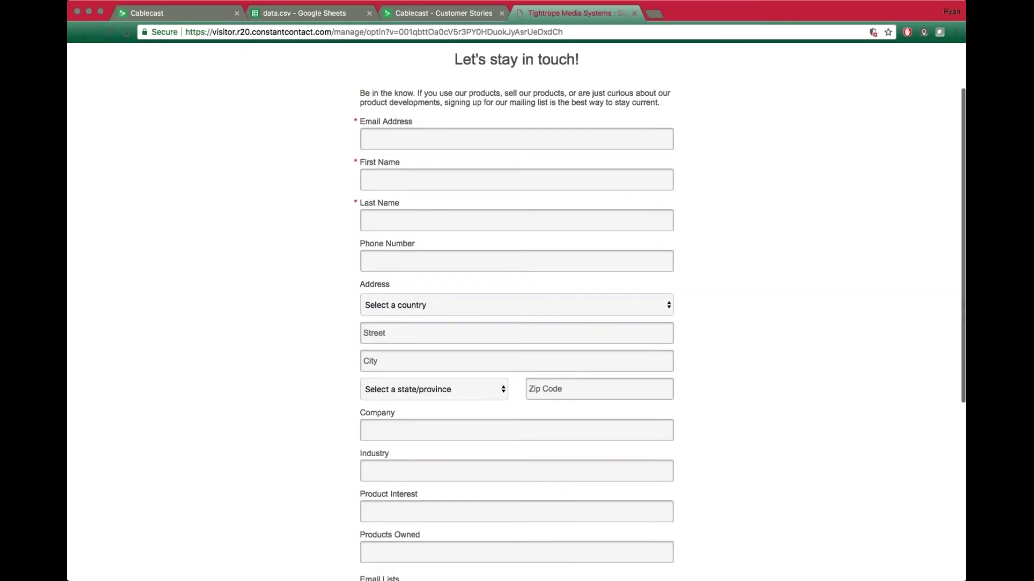
{"action": "scroll", "coordinate": [436, 362], "scroll_direction": "down", "scroll_amount": 8}
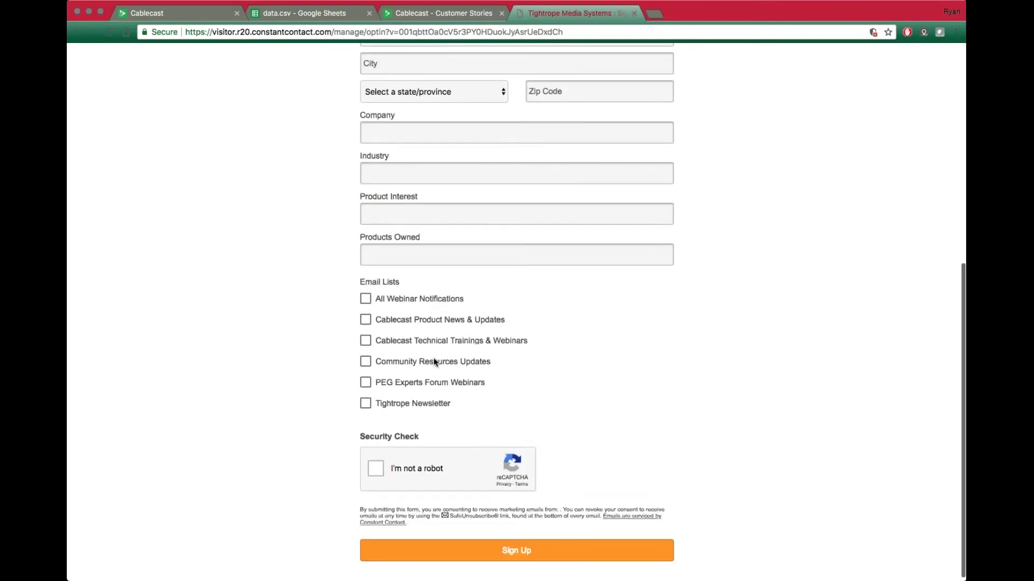
{"action": "left_click_drag", "start_coordinate": [359, 278], "coordinate": [421, 281]}
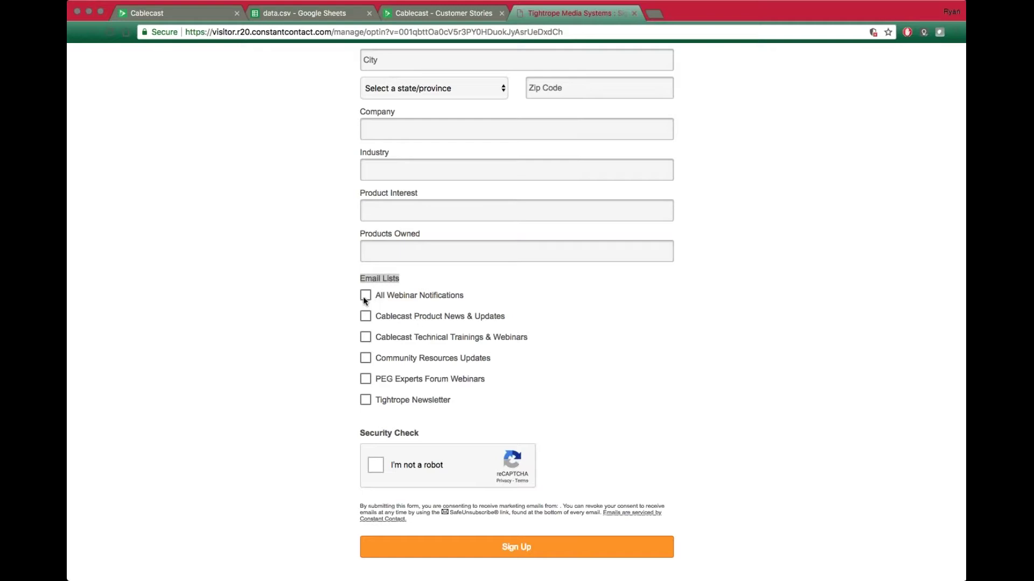
Return to the Customer Stories page and go from its mailing list sign-up back to the form.
{"action": "left_click", "coordinate": [435, 14]}
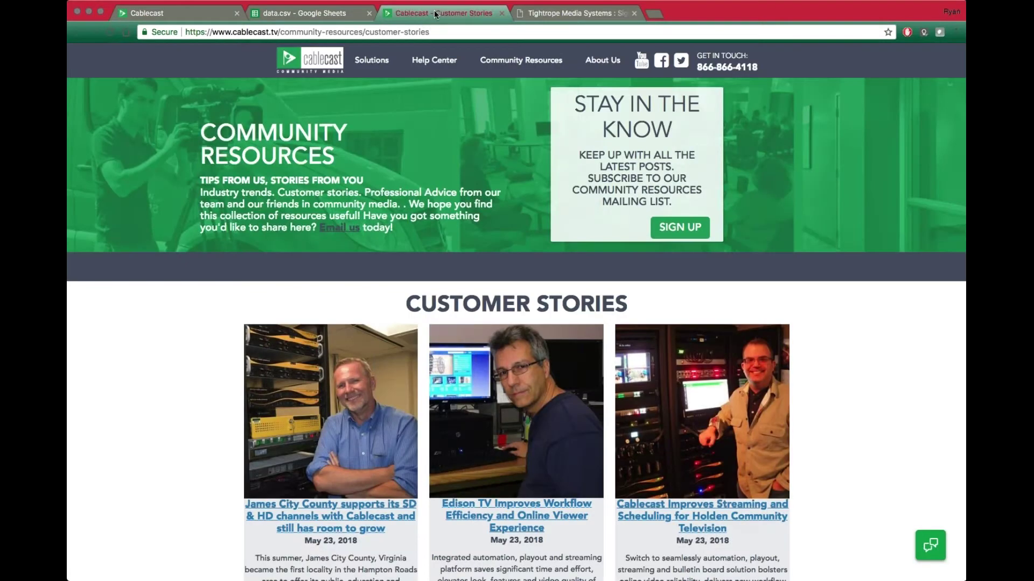
{"action": "mouse_move", "coordinate": [544, 62]}
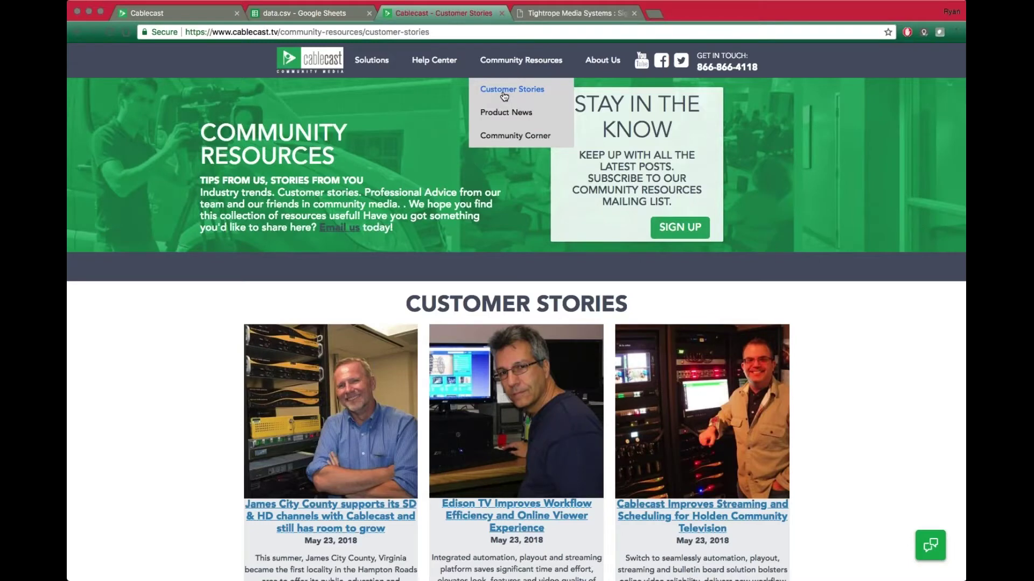
{"action": "left_click", "coordinate": [693, 229]}
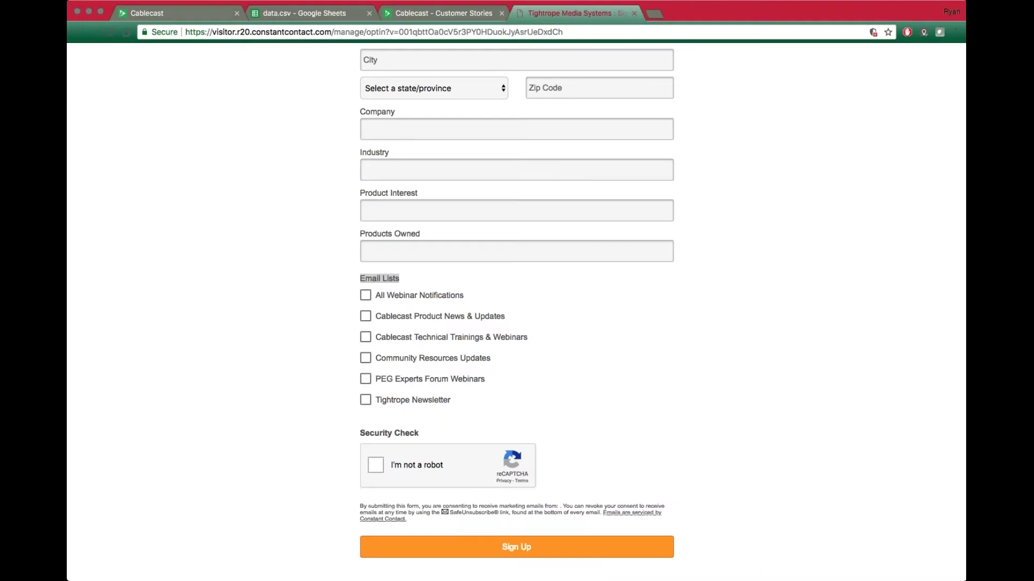
Switch to the Cablecast demo system and open the Reporting section of its tools.
{"action": "left_click", "coordinate": [193, 16]}
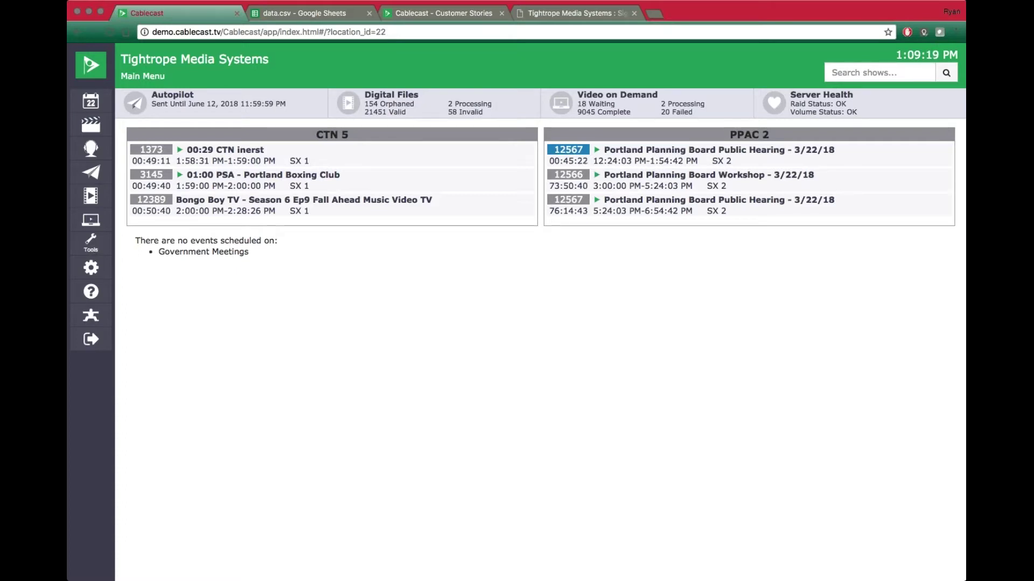
{"action": "left_click", "coordinate": [91, 241]}
{"action": "left_click", "coordinate": [238, 134]}
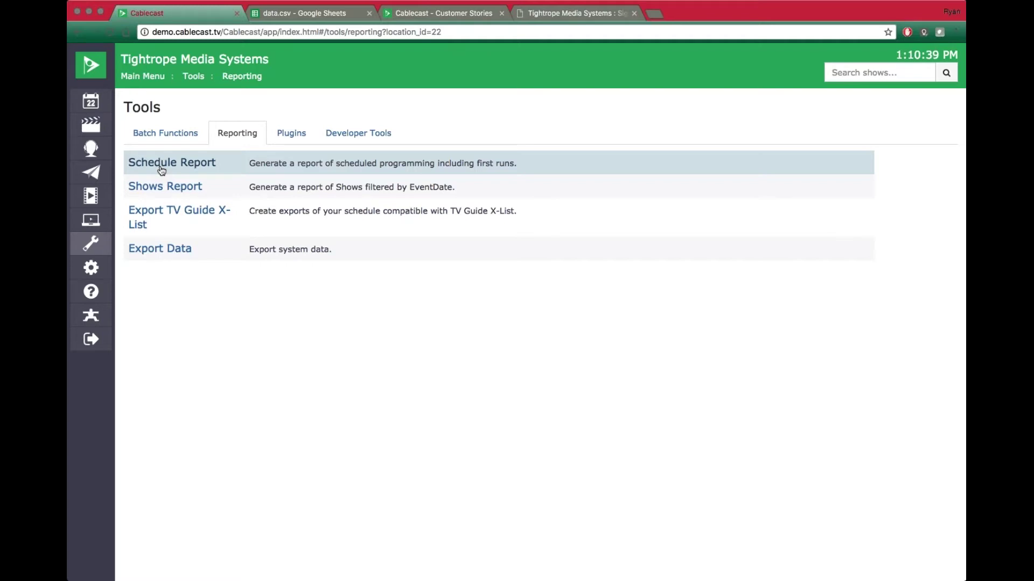
Open the Schedule Report for editing and disable the Project and Paid Programming (Custom) breakdowns.
{"action": "left_click", "coordinate": [185, 166]}
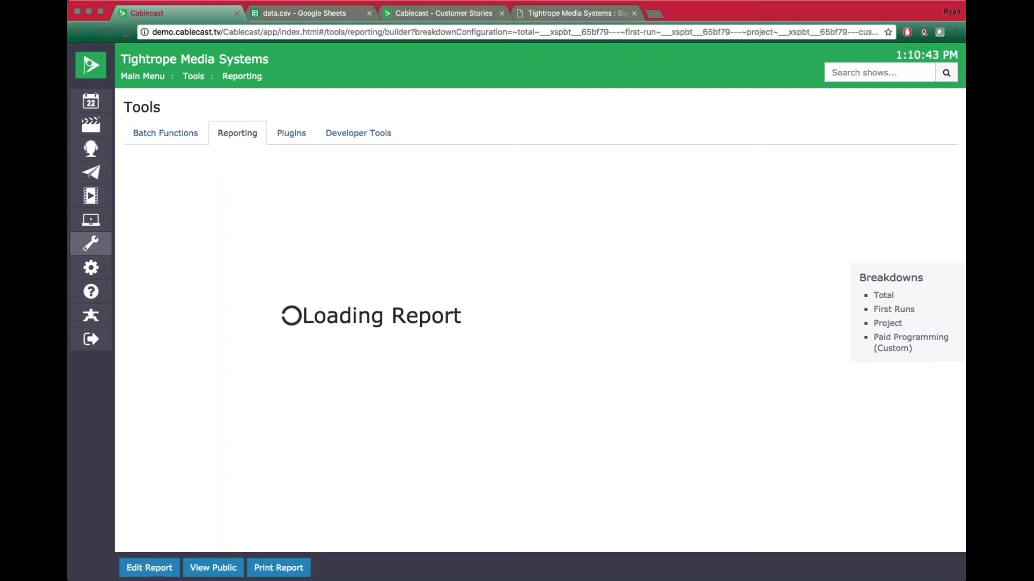
{"action": "left_click", "coordinate": [149, 568]}
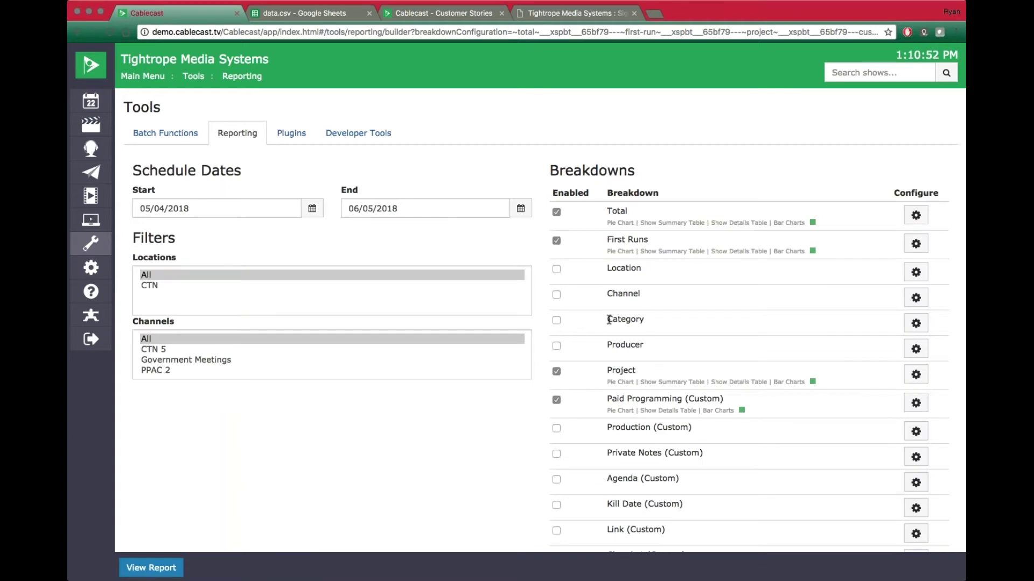
{"action": "left_click", "coordinate": [556, 371]}
{"action": "left_click", "coordinate": [556, 398]}
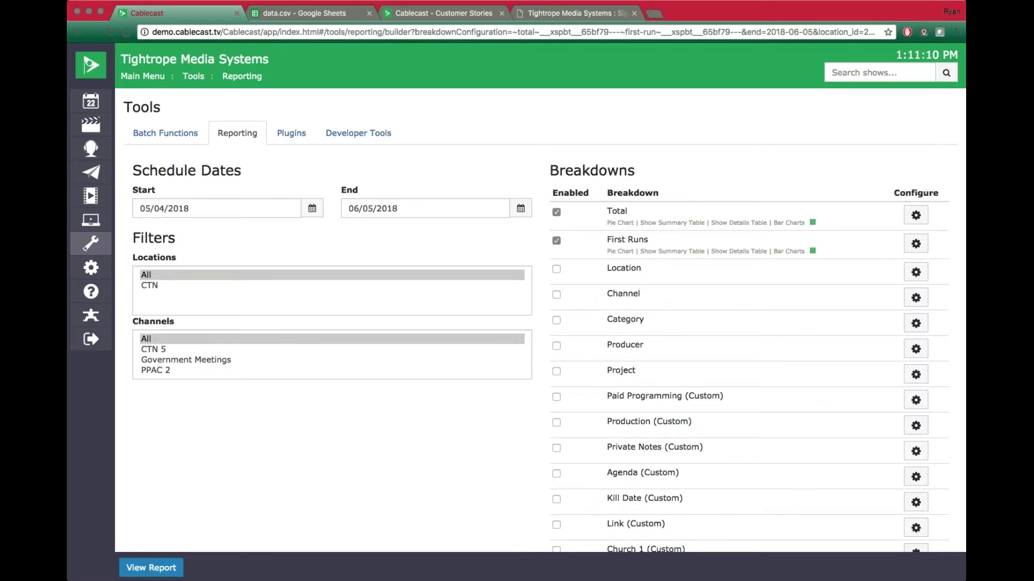
Set the report's schedule start date to 03/01/2018.
{"action": "left_click_drag", "start_coordinate": [135, 170], "coordinate": [273, 171]}
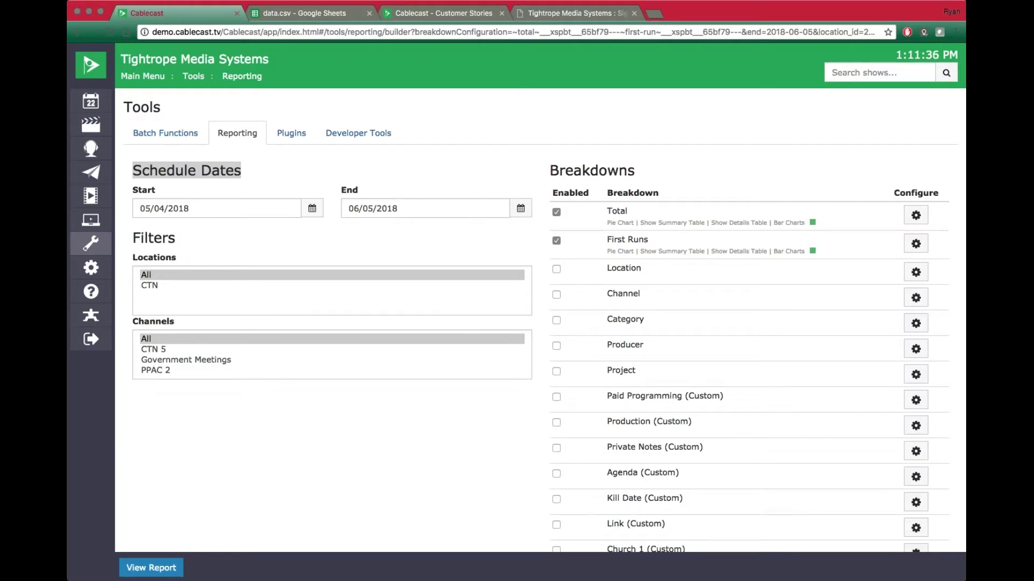
{"action": "left_click", "coordinate": [312, 208]}
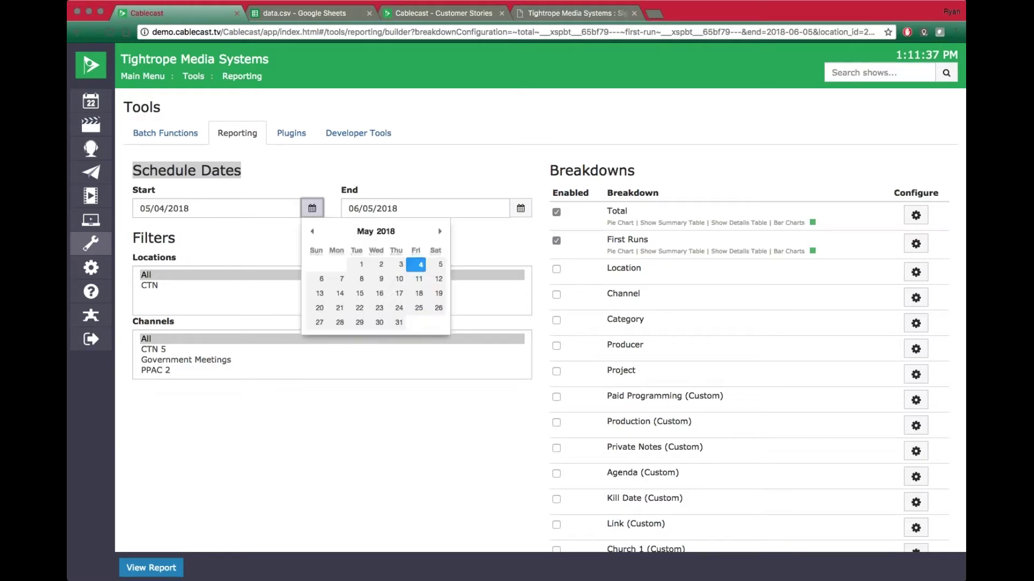
{"action": "left_click", "coordinate": [312, 232]}
{"action": "left_click", "coordinate": [312, 232]}
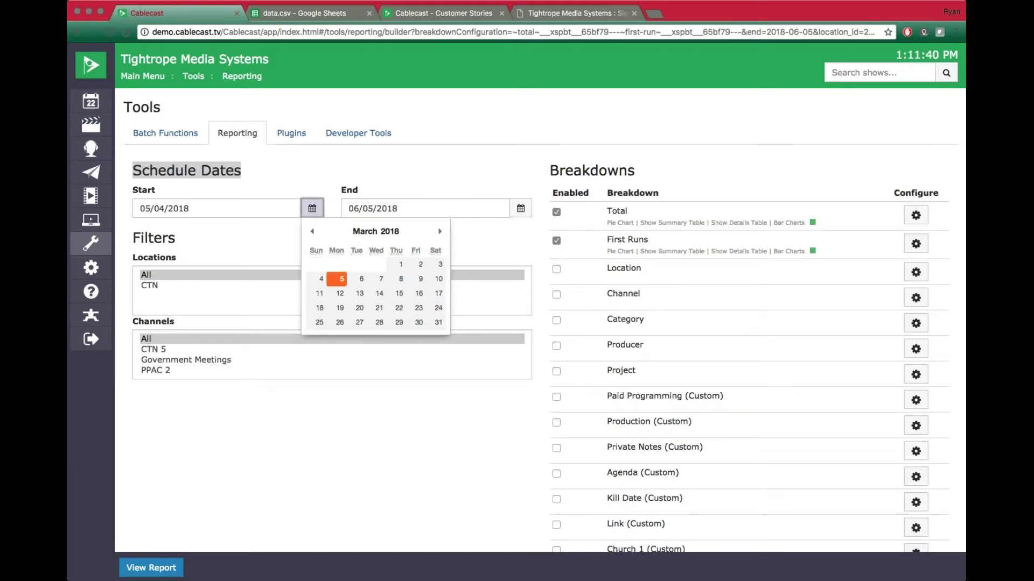
{"action": "left_click", "coordinate": [399, 265]}
Set the report's schedule end date to 03/31/2018.
{"action": "left_click", "coordinate": [520, 207]}
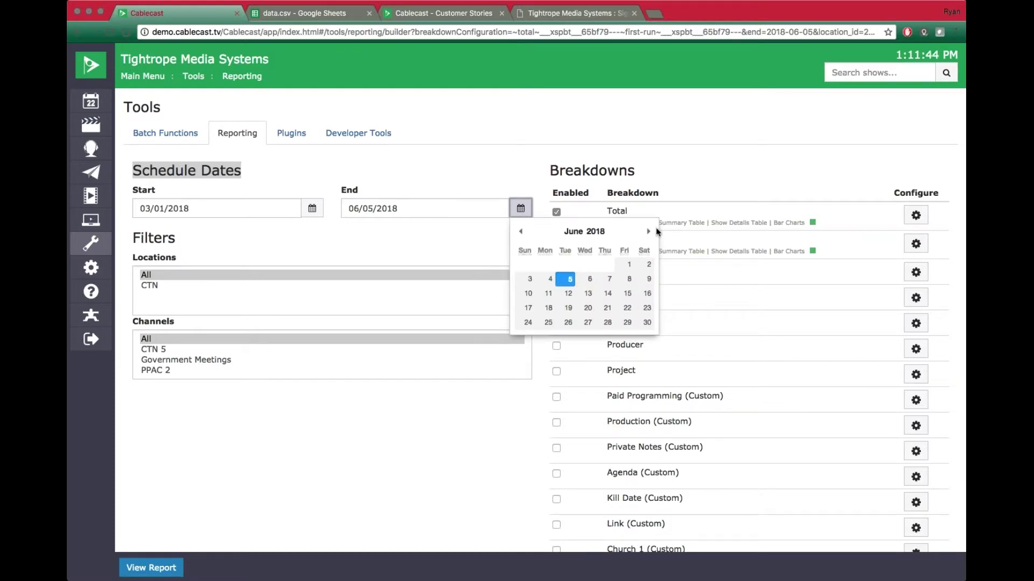
{"action": "left_click", "coordinate": [520, 232]}
{"action": "left_click", "coordinate": [521, 232]}
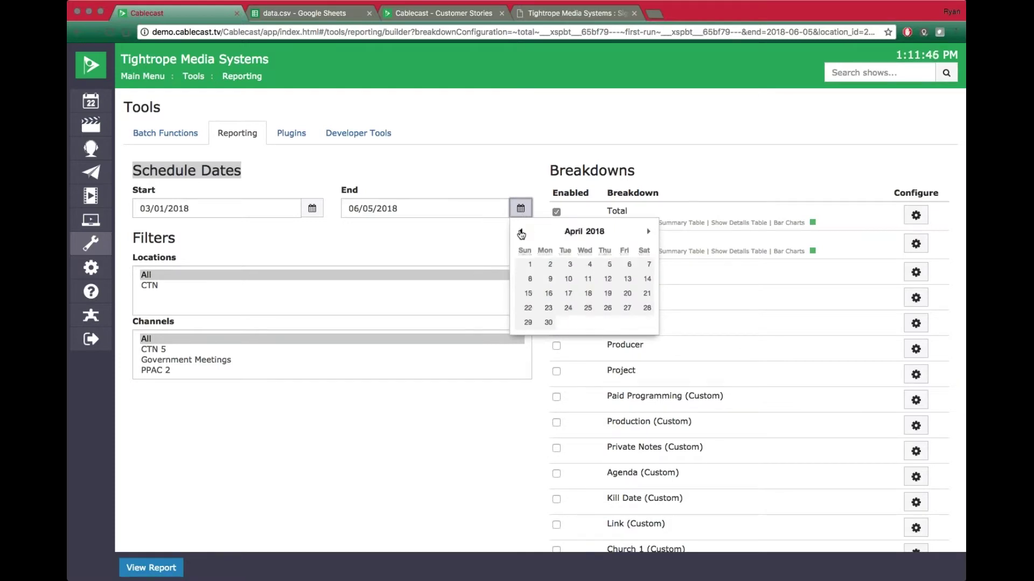
{"action": "left_click", "coordinate": [521, 232]}
{"action": "left_click", "coordinate": [645, 322]}
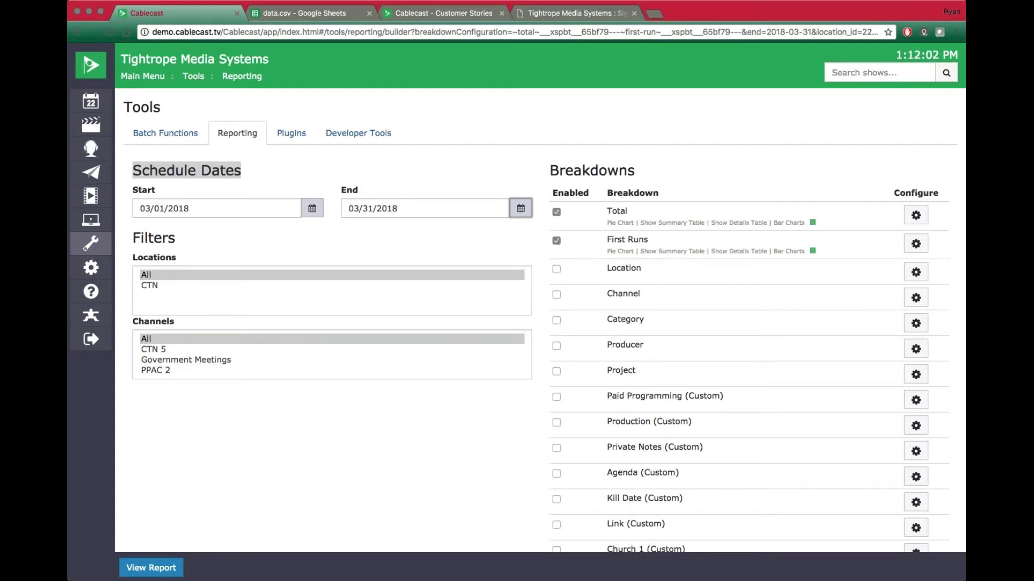
Set the report's schedule start date to 04/01/2018.
{"action": "left_click", "coordinate": [312, 208]}
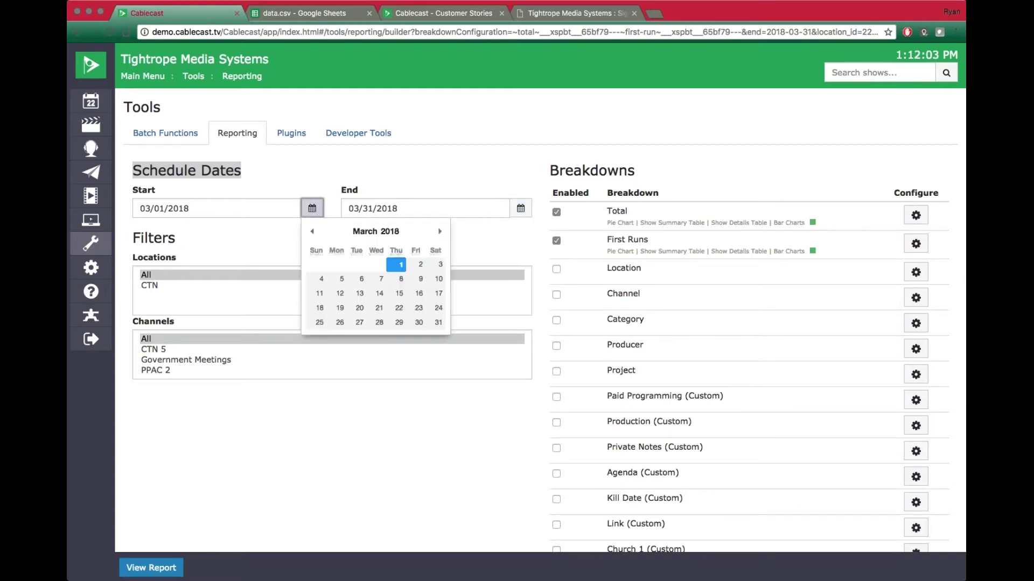
{"action": "left_click", "coordinate": [439, 232]}
{"action": "left_click", "coordinate": [439, 232]}
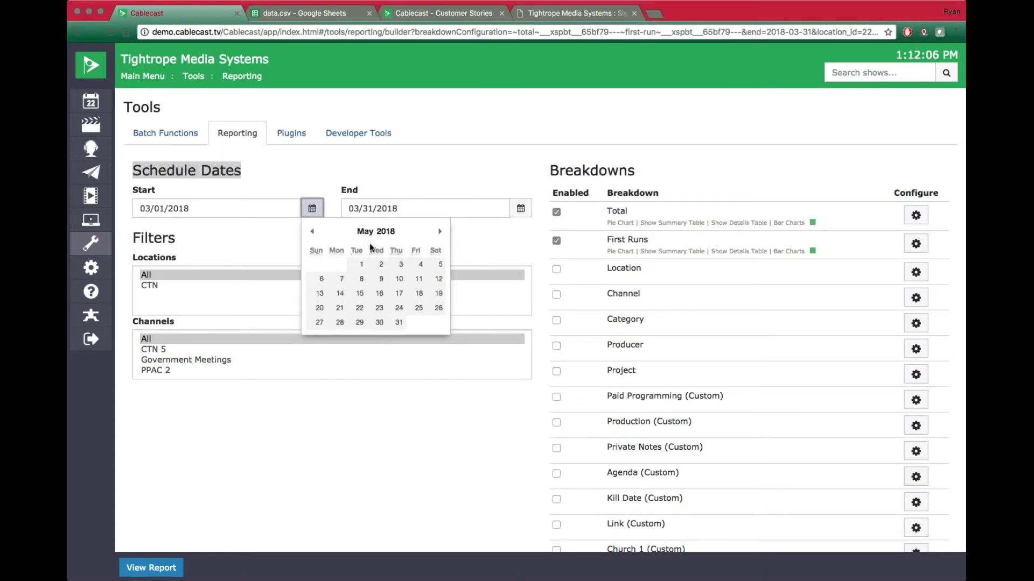
{"action": "left_click", "coordinate": [312, 232]}
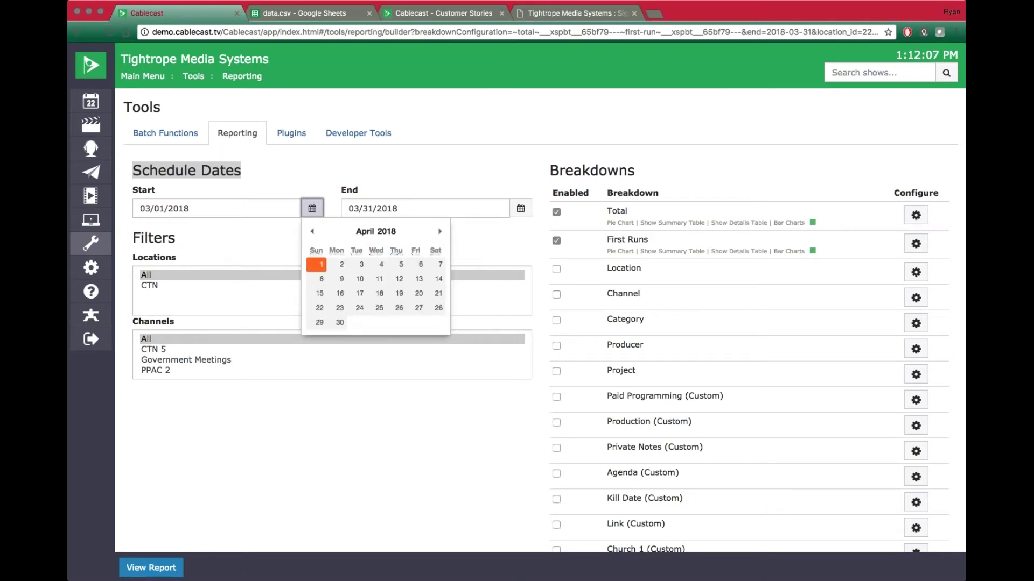
{"action": "left_click", "coordinate": [321, 264]}
Set the report's schedule end date to 04/30/2018.
{"action": "left_click", "coordinate": [521, 210]}
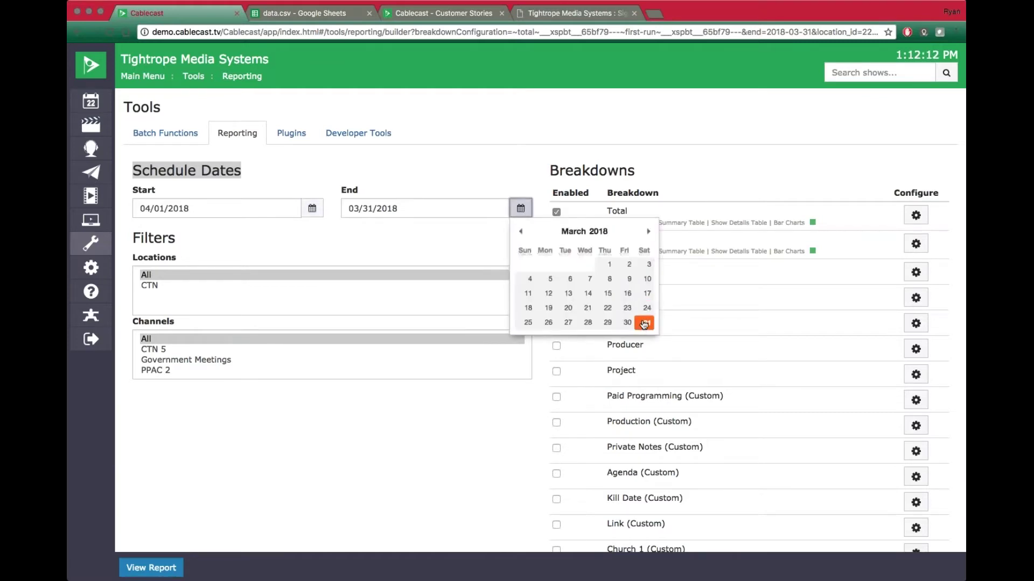
{"action": "left_click", "coordinate": [604, 265]}
{"action": "left_click", "coordinate": [521, 209]}
{"action": "left_click", "coordinate": [649, 232]}
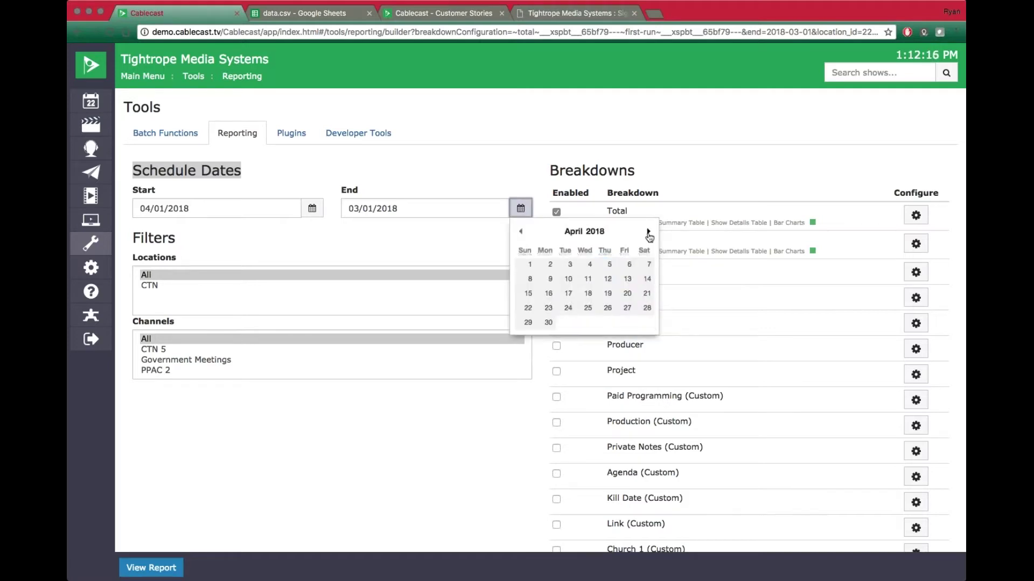
{"action": "left_click", "coordinate": [548, 322]}
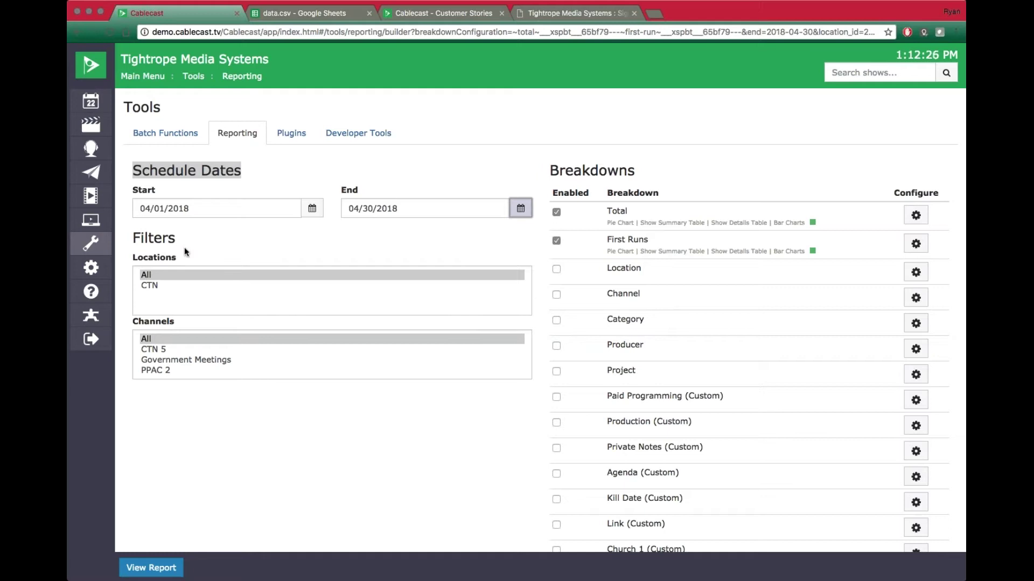
Try filtering the report by the Government Meetings channel and restore the channel filter to All.
{"action": "left_click_drag", "start_coordinate": [128, 239], "coordinate": [177, 238]}
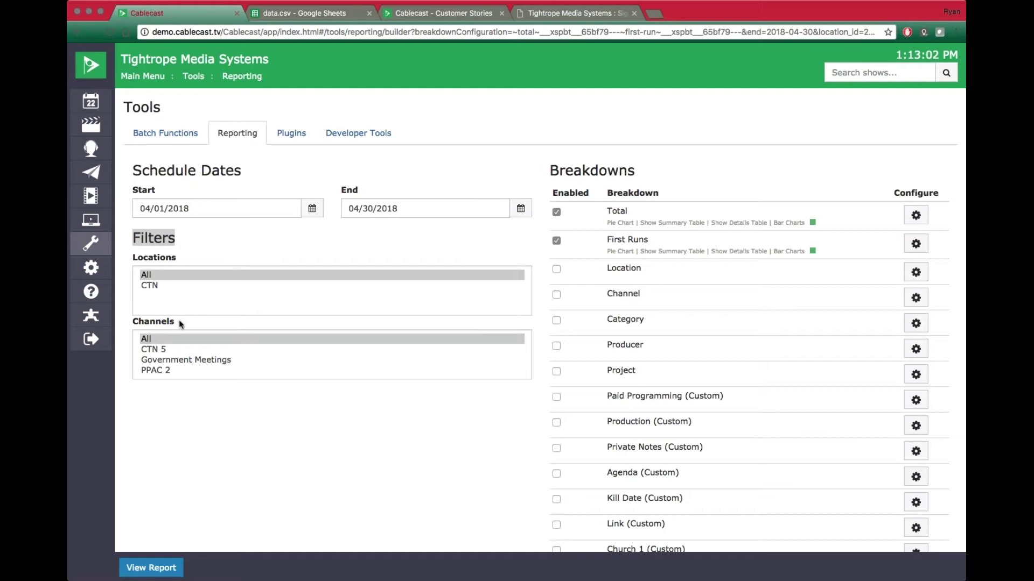
{"action": "left_click_drag", "start_coordinate": [177, 320], "coordinate": [138, 322]}
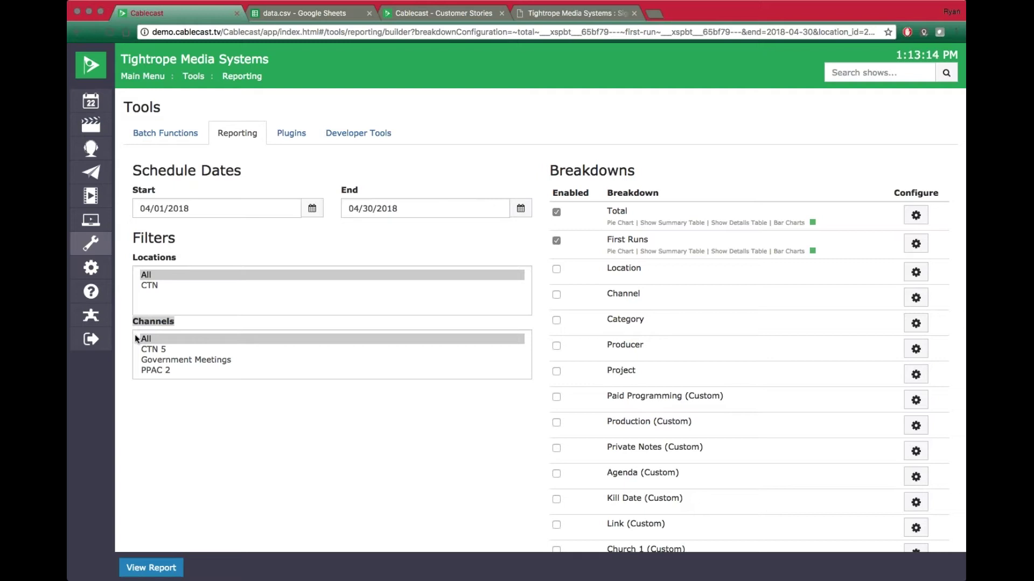
{"action": "left_click", "coordinate": [154, 362]}
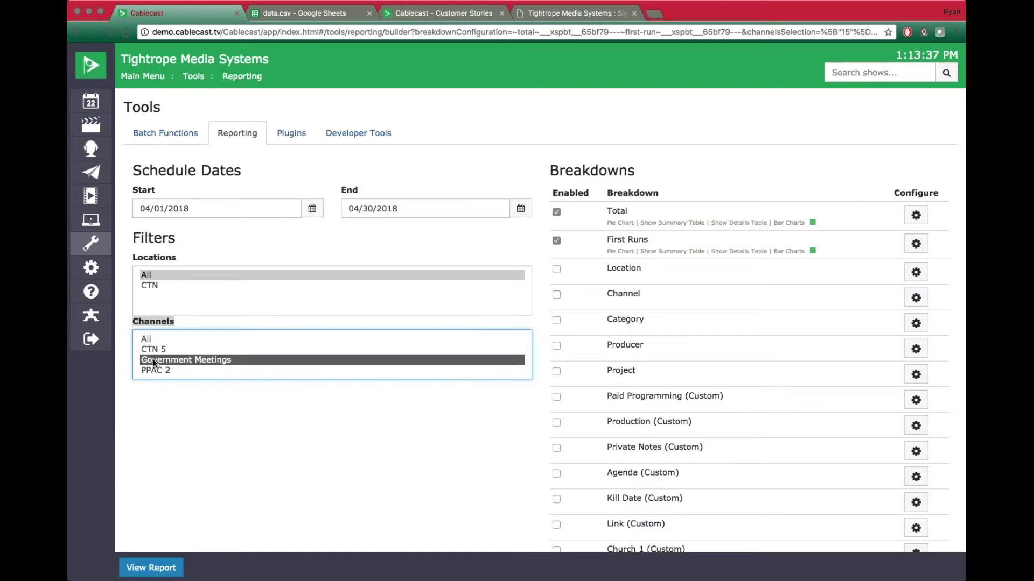
{"action": "left_click", "coordinate": [152, 339]}
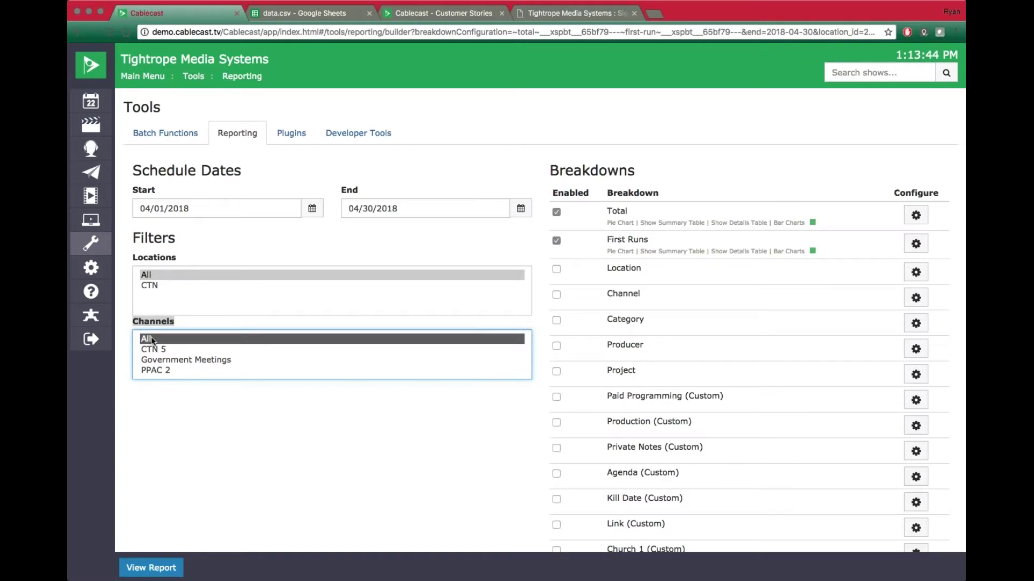
Enable the Channel and Paid Programming (Custom) breakdowns for the report.
{"action": "left_click_drag", "start_coordinate": [551, 172], "coordinate": [646, 177]}
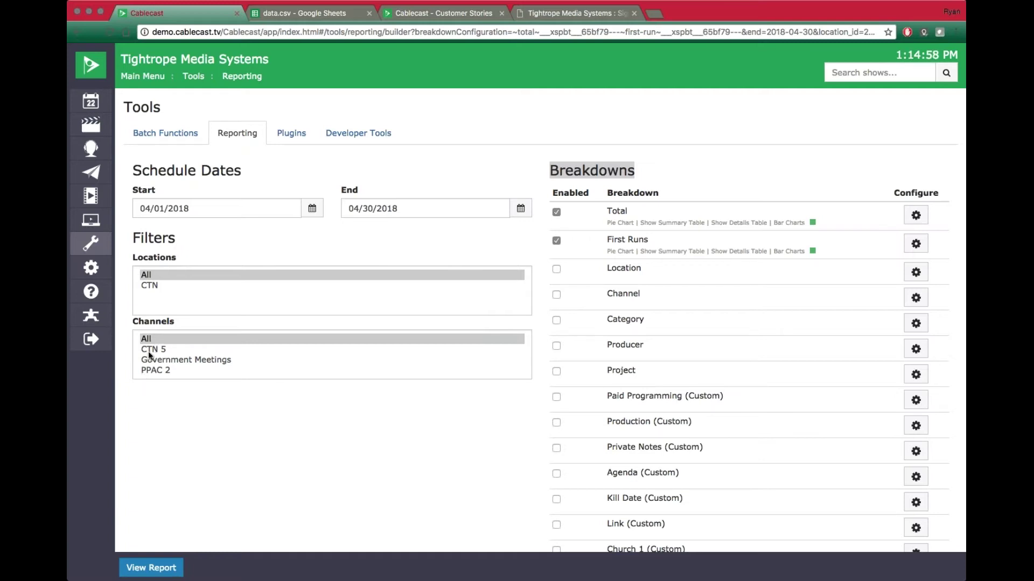
{"action": "left_click", "coordinate": [556, 294]}
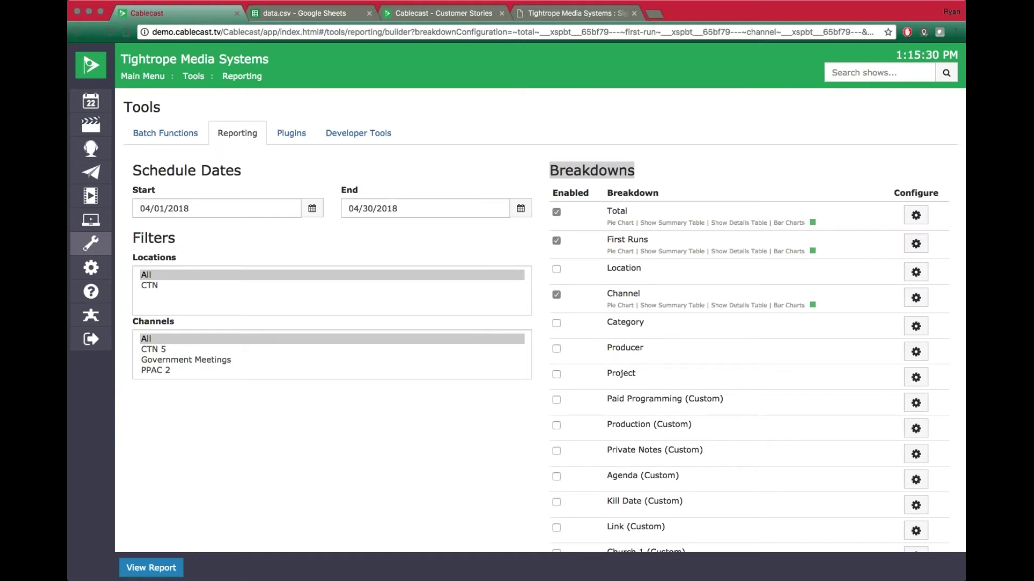
{"action": "scroll", "coordinate": [603, 348], "scroll_direction": "down", "scroll_amount": 1}
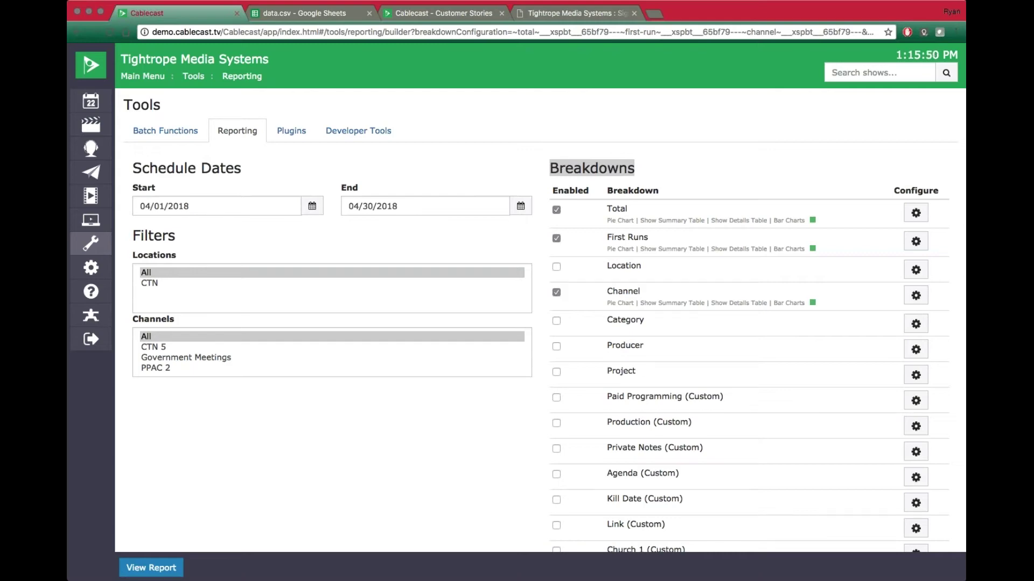
{"action": "scroll", "coordinate": [666, 398], "scroll_direction": "down", "scroll_amount": 2}
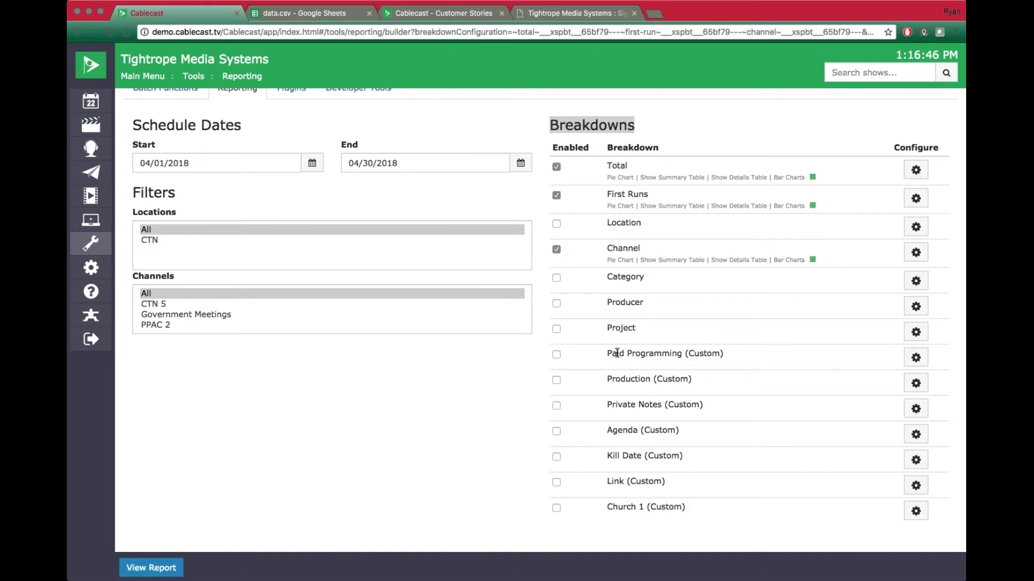
{"action": "left_click", "coordinate": [558, 355]}
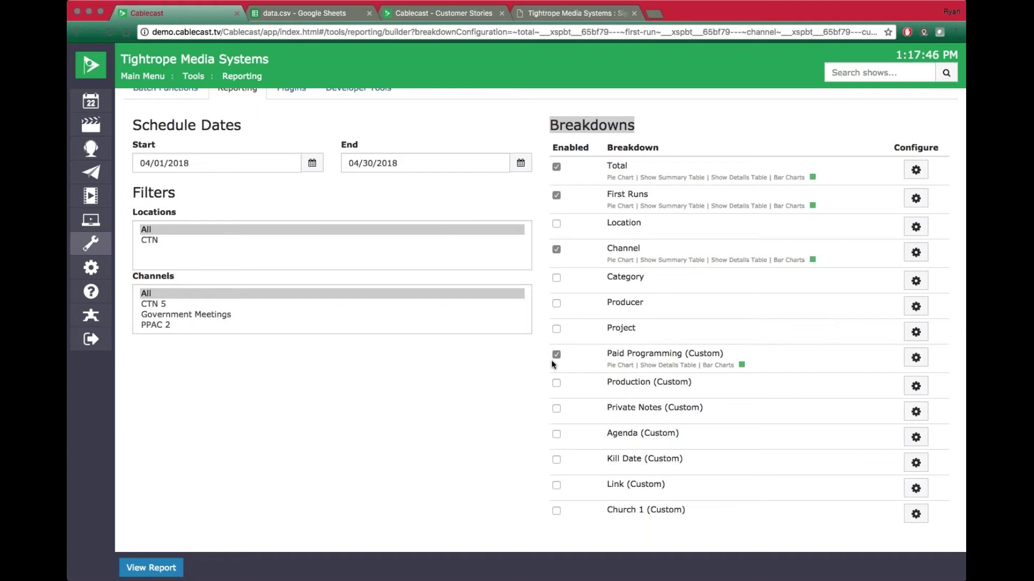
Change the Total breakdown's chart color to pure red (ff0000), keeping all of its components enabled.
{"action": "scroll", "coordinate": [596, 342], "scroll_direction": "up", "scroll_amount": 1}
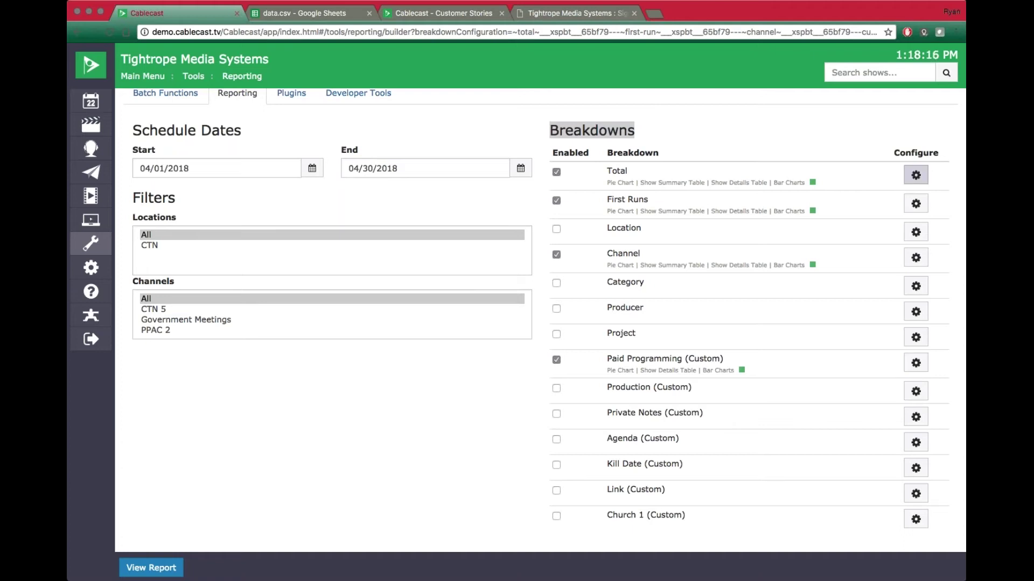
{"action": "left_click", "coordinate": [915, 175]}
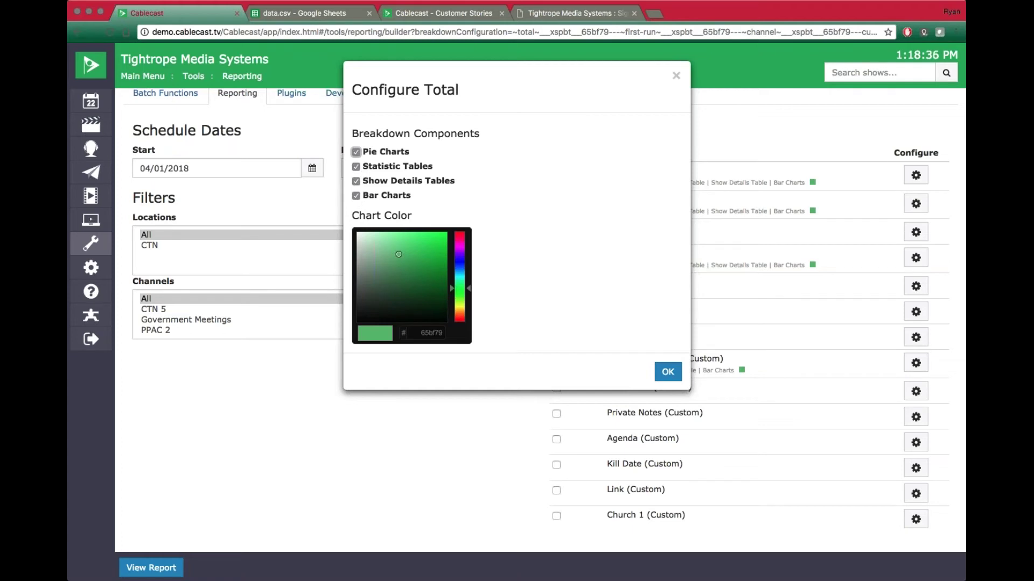
{"action": "left_click", "coordinate": [461, 233]}
{"action": "left_click_drag", "start_coordinate": [461, 233], "coordinate": [461, 230]}
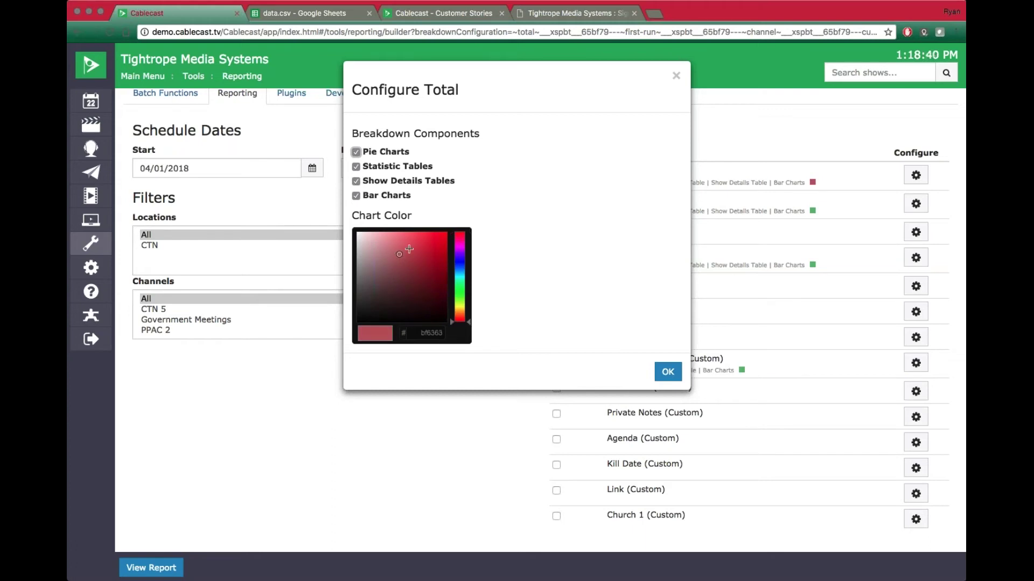
{"action": "left_click", "coordinate": [445, 233]}
{"action": "left_click", "coordinate": [668, 372]}
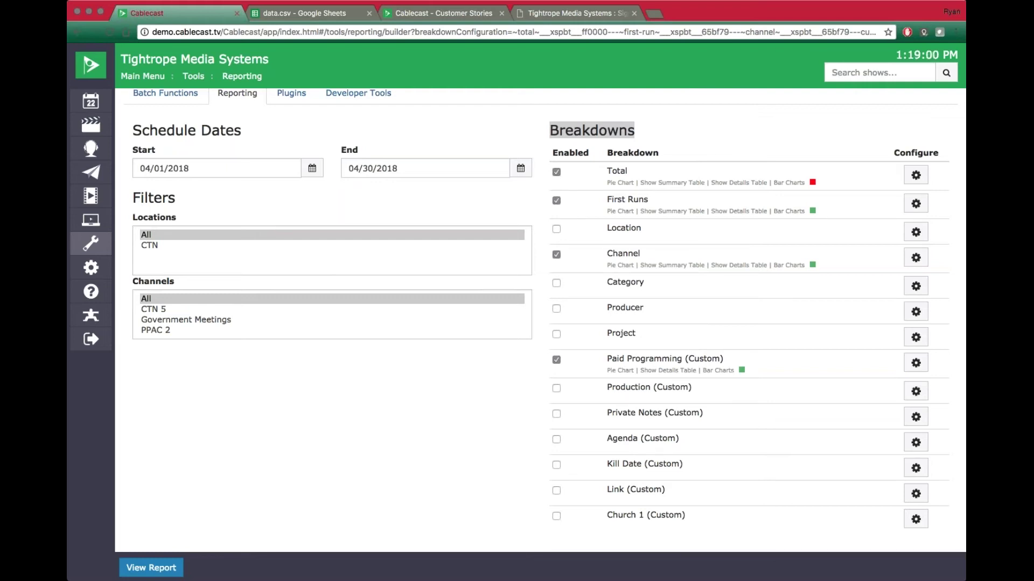
Generate the schedule report and review the Total Runs pie chart and Statistics table, including Total Run Time.
{"action": "left_click", "coordinate": [147, 569]}
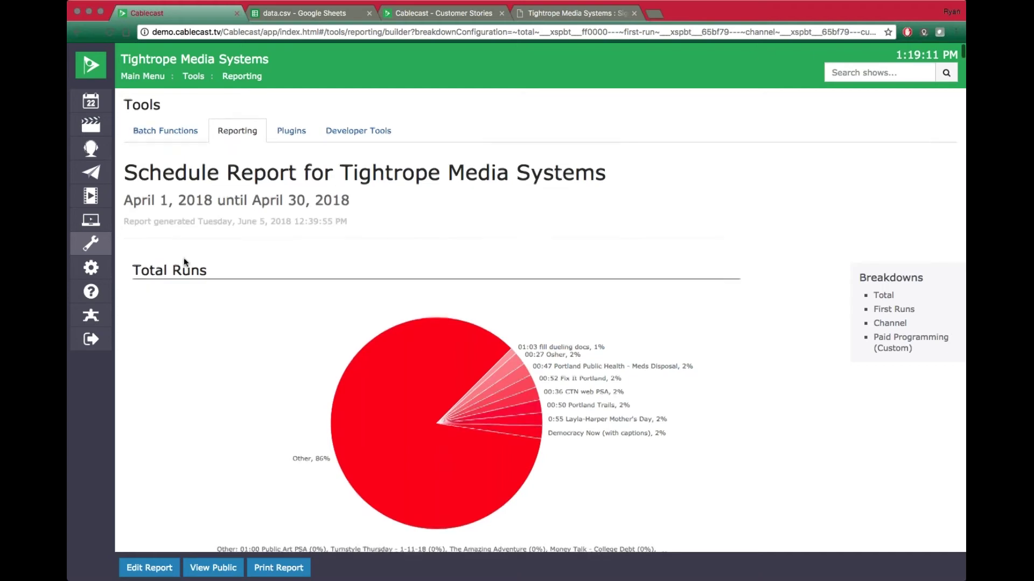
{"action": "scroll", "coordinate": [182, 263], "scroll_direction": "down", "scroll_amount": 2}
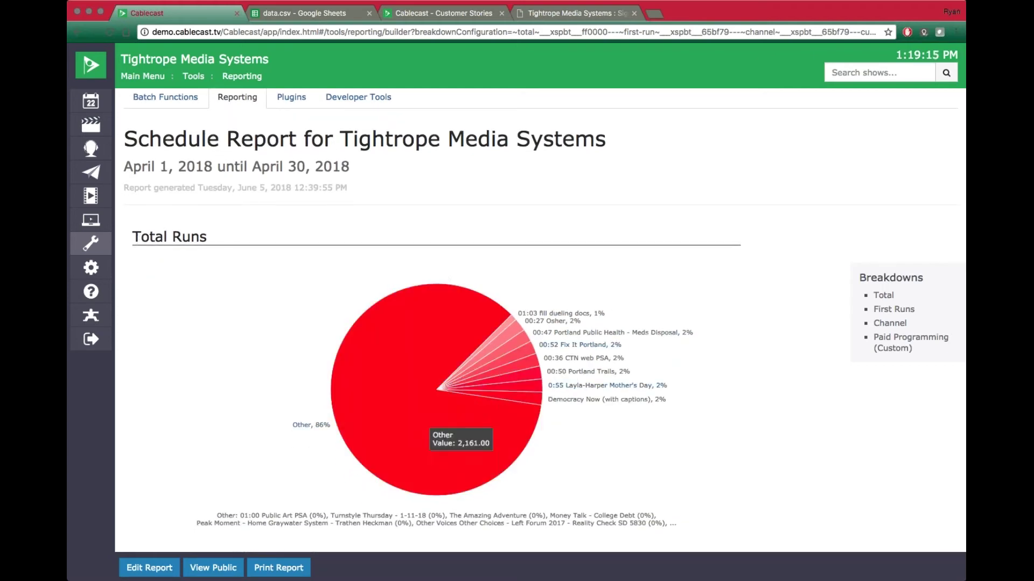
{"action": "scroll", "coordinate": [574, 376], "scroll_direction": "down", "scroll_amount": 1}
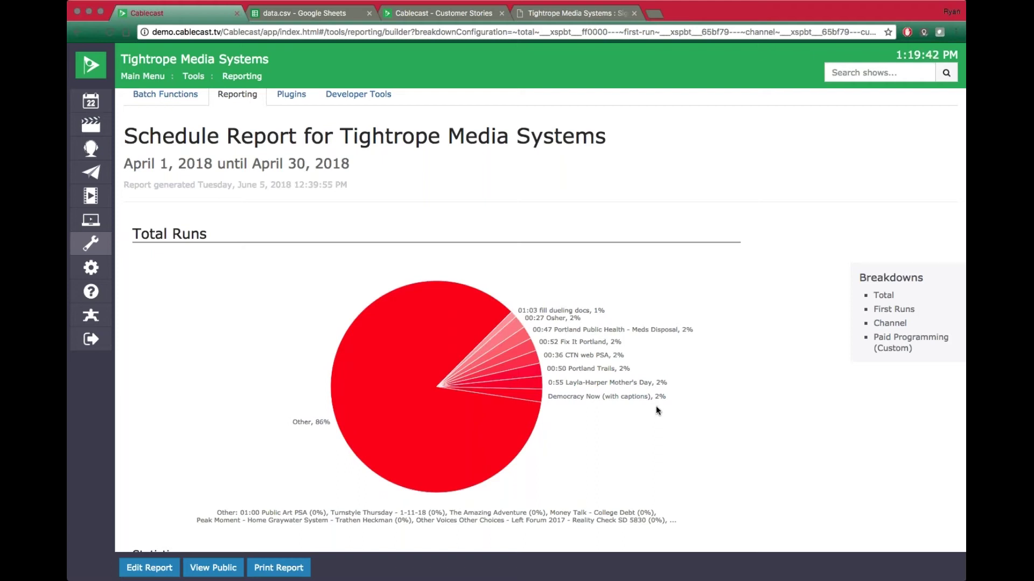
{"action": "scroll", "coordinate": [769, 421], "scroll_direction": "down", "scroll_amount": 3}
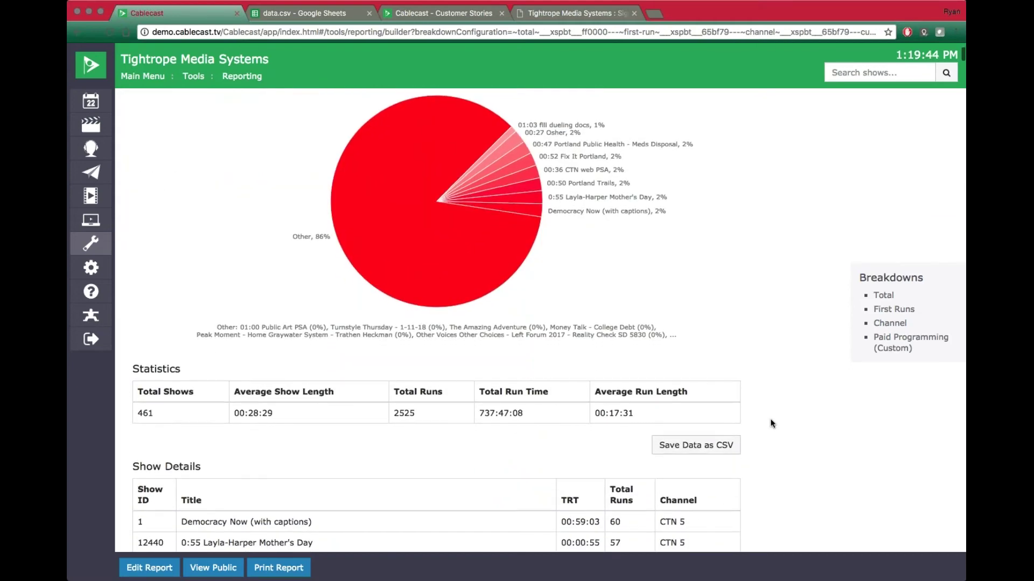
{"action": "scroll", "coordinate": [773, 423], "scroll_direction": "down", "scroll_amount": 3}
{"action": "left_click_drag", "start_coordinate": [130, 267], "coordinate": [193, 266]}
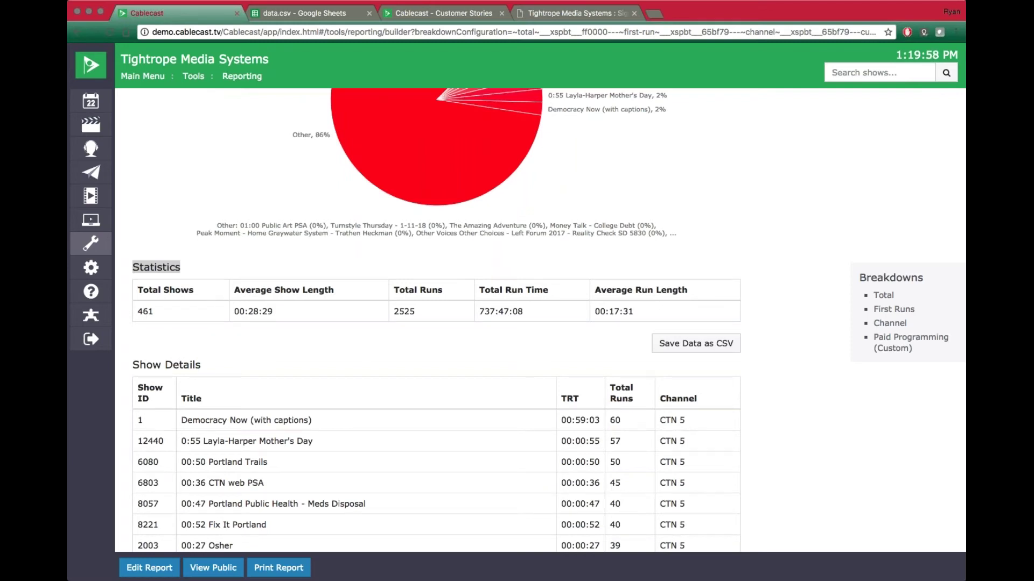
{"action": "left_click_drag", "start_coordinate": [479, 291], "coordinate": [549, 291]}
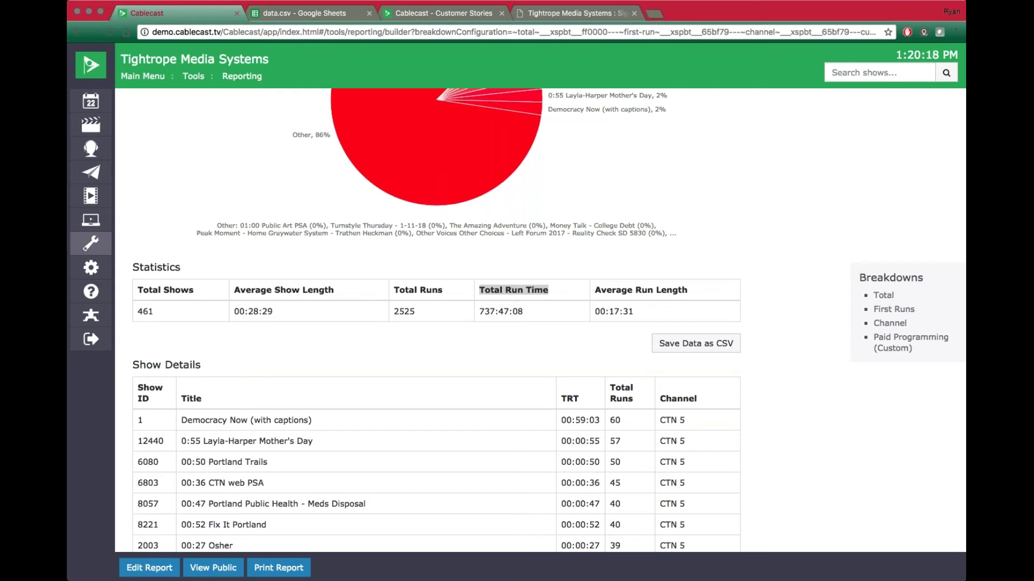
Look through the Show Details table of the Total Runs section, examining each show's run length, total runs and channel.
{"action": "scroll", "coordinate": [310, 408], "scroll_direction": "down", "scroll_amount": 2}
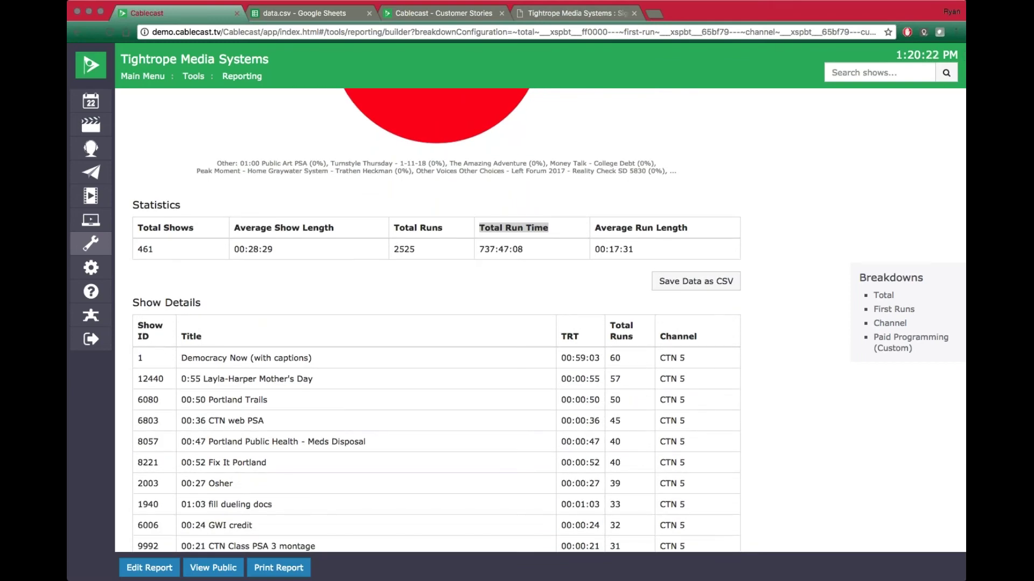
{"action": "scroll", "coordinate": [309, 408], "scroll_direction": "down", "scroll_amount": 3}
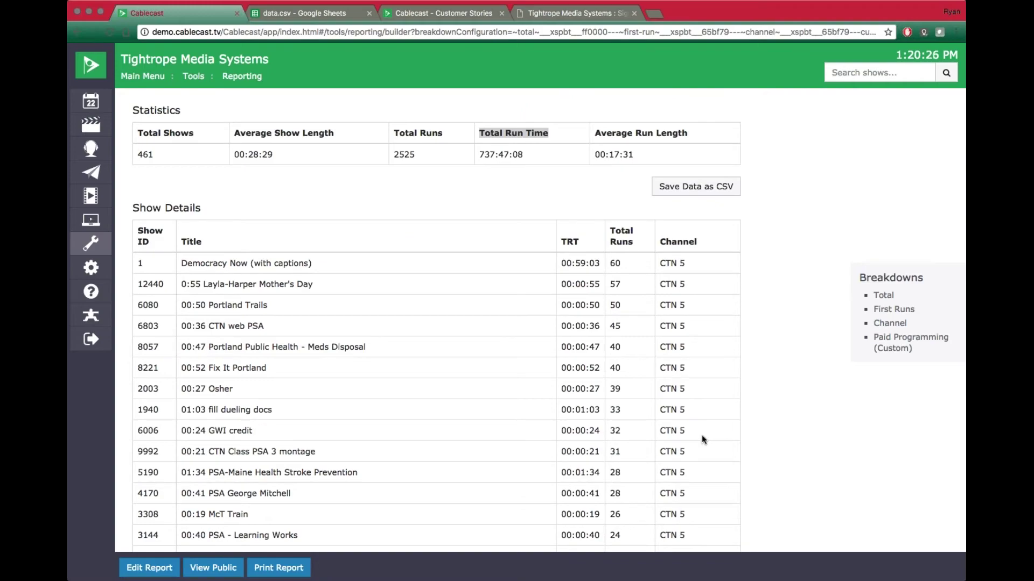
{"action": "scroll", "coordinate": [775, 317], "scroll_direction": "down", "scroll_amount": 15}
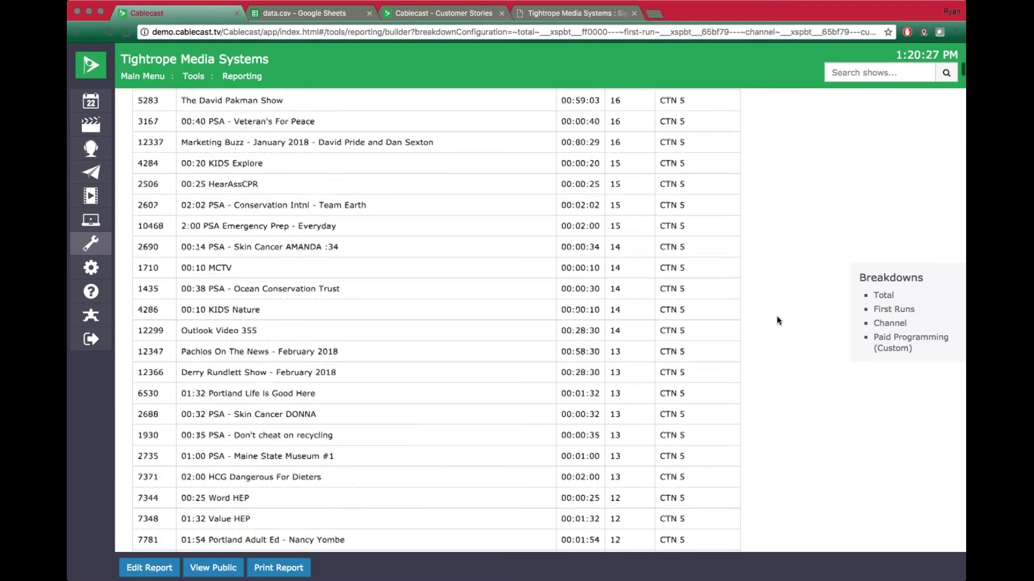
{"action": "scroll", "coordinate": [778, 321], "scroll_direction": "down", "scroll_amount": 15}
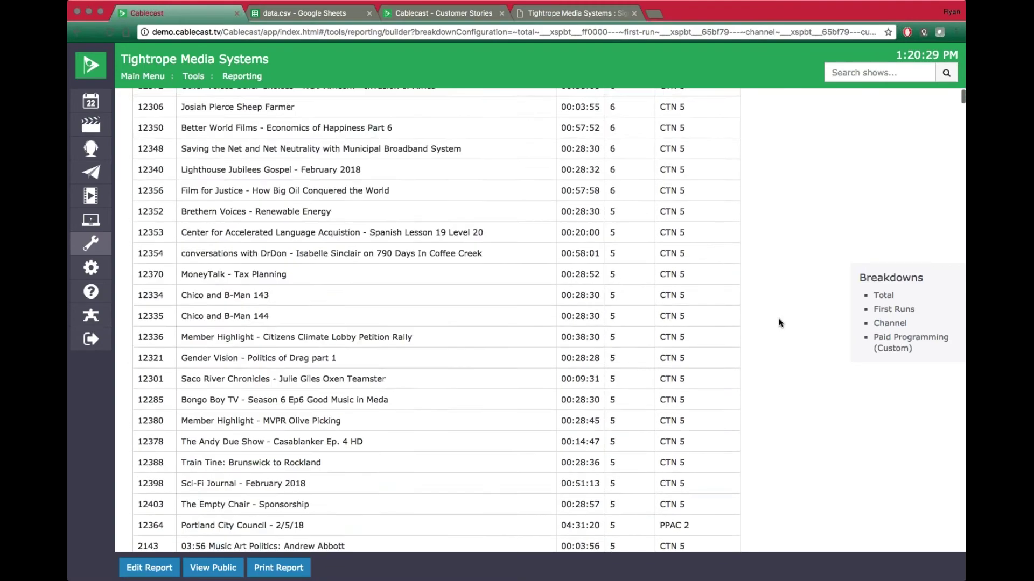
{"action": "scroll", "coordinate": [780, 323], "scroll_direction": "down", "scroll_amount": 15}
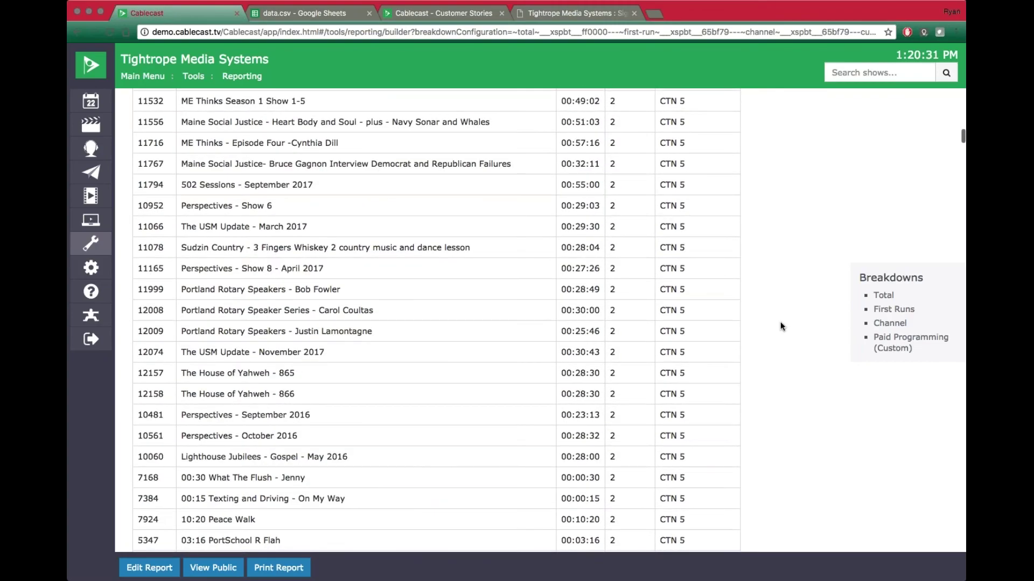
{"action": "scroll", "coordinate": [505, 147], "scroll_direction": "down", "scroll_amount": 3}
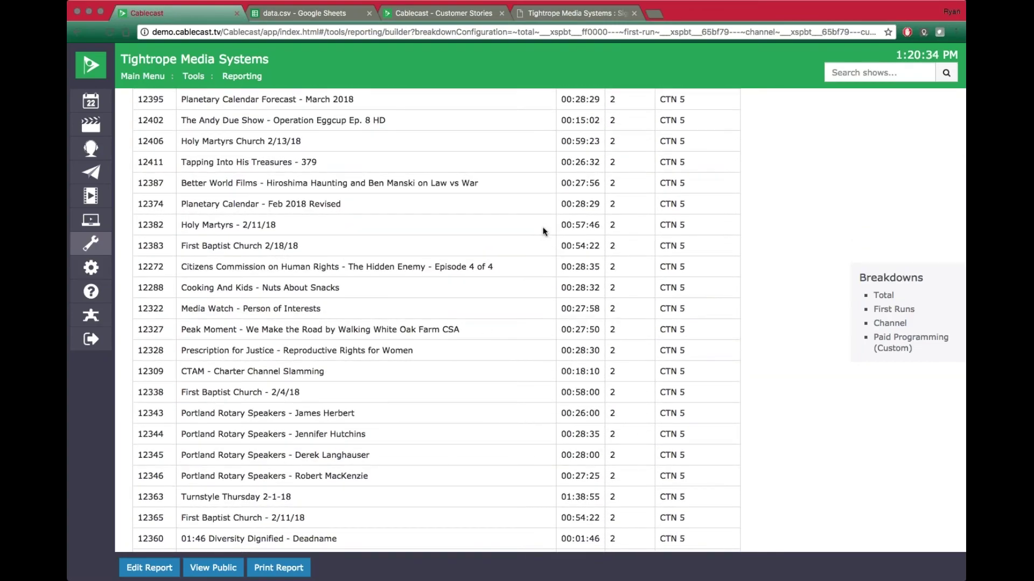
{"action": "scroll", "coordinate": [546, 232], "scroll_direction": "down", "scroll_amount": 15}
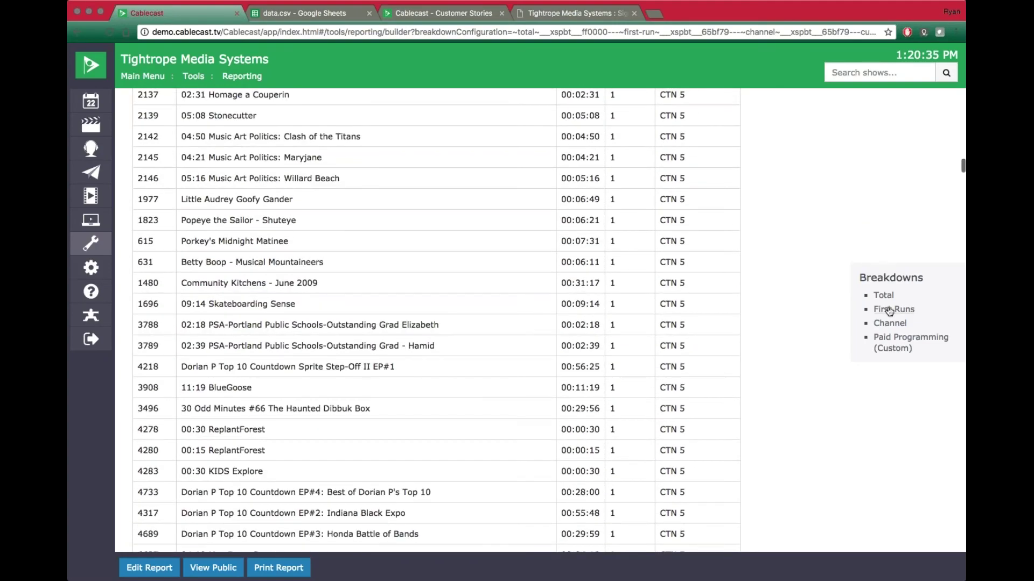
{"action": "scroll", "coordinate": [897, 278], "scroll_direction": "down", "scroll_amount": 1}
{"action": "scroll", "coordinate": [893, 301], "scroll_direction": "up", "scroll_amount": 1}
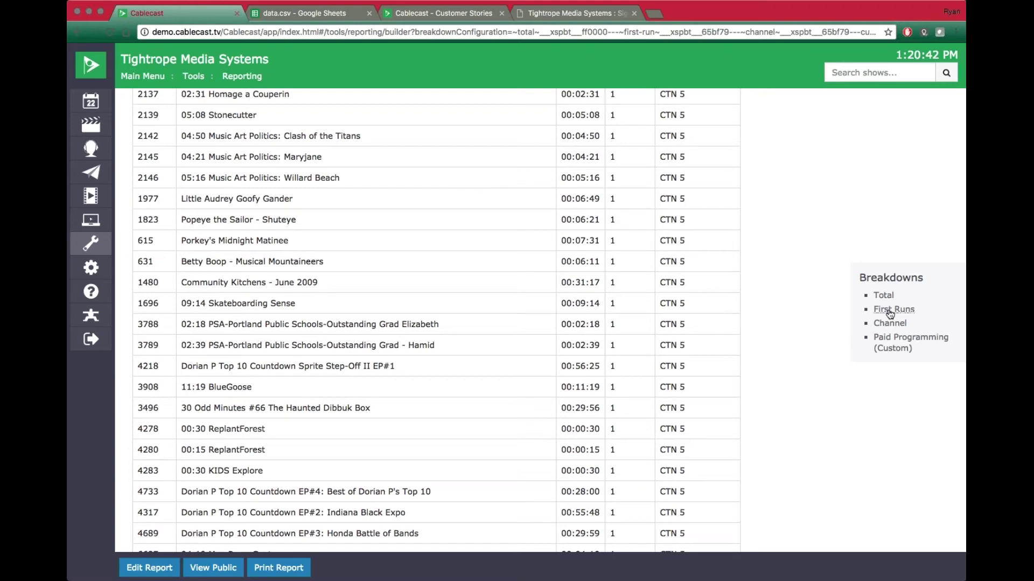
Jump to the report's First Runs breakdown and inspect the value of the First Runs slice in its pie chart.
{"action": "left_click", "coordinate": [889, 311]}
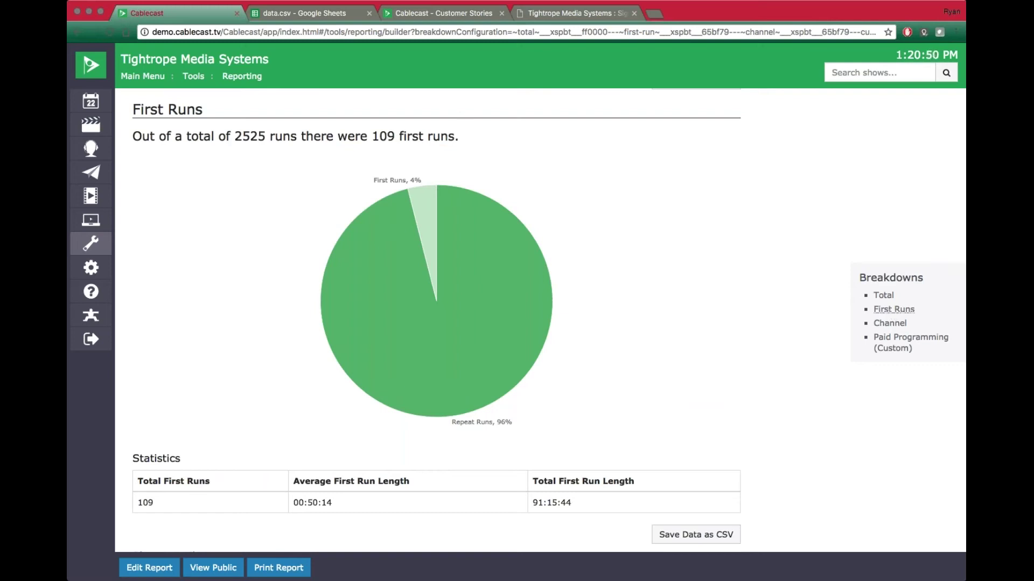
{"action": "mouse_move", "coordinate": [427, 204]}
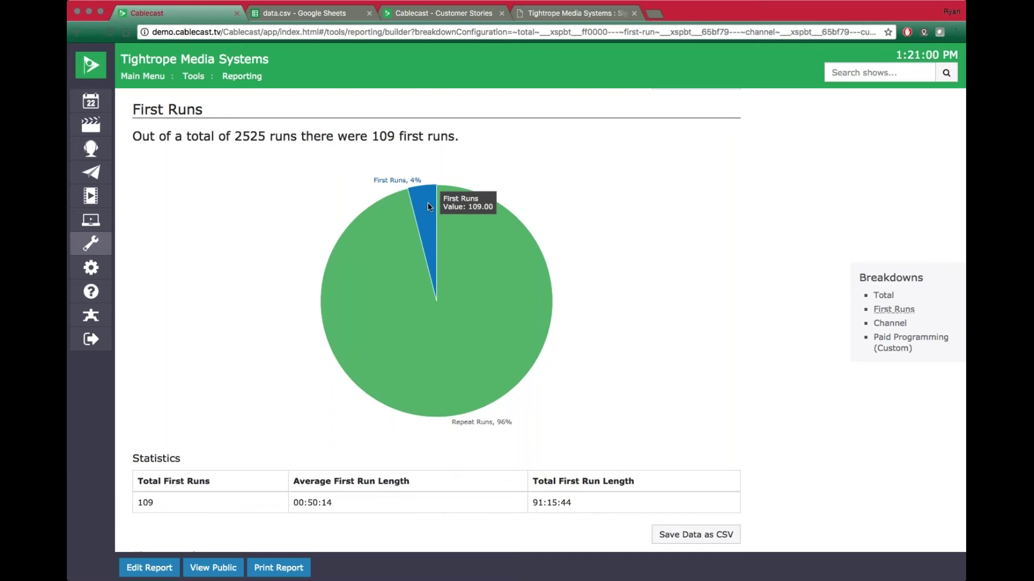
Inspect the Repeat Runs slice, then look through the Statistics and Show Details tables of the First Runs section.
{"action": "mouse_move", "coordinate": [513, 345]}
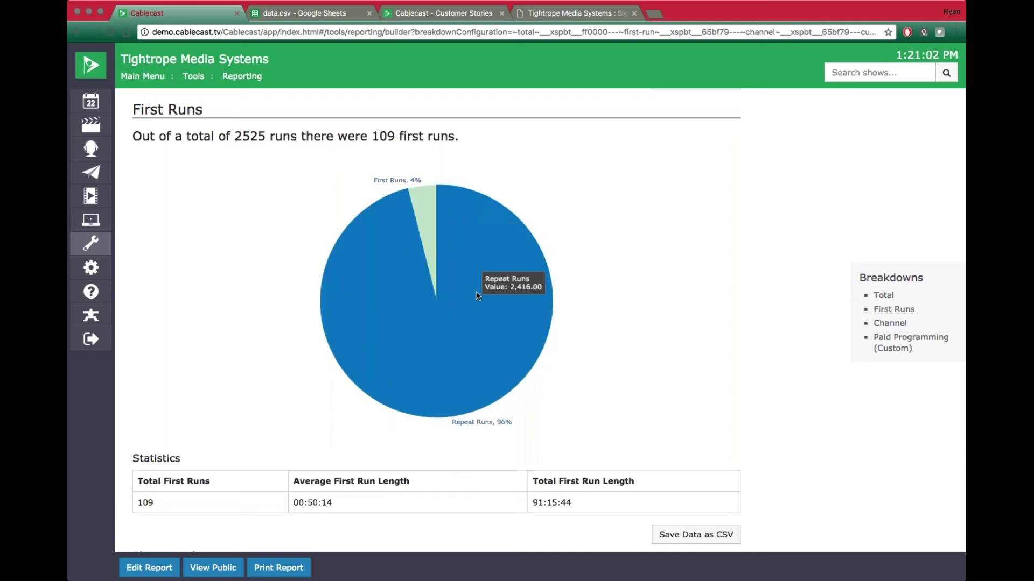
{"action": "scroll", "coordinate": [514, 345], "scroll_direction": "down", "scroll_amount": 1}
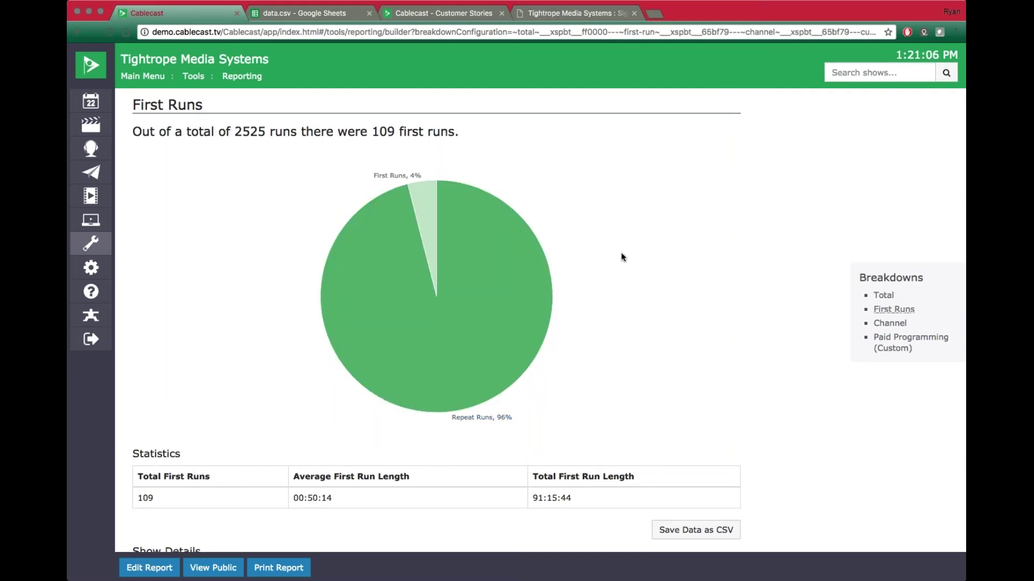
{"action": "scroll", "coordinate": [623, 257], "scroll_direction": "down", "scroll_amount": 3}
{"action": "scroll", "coordinate": [437, 320], "scroll_direction": "down", "scroll_amount": 1}
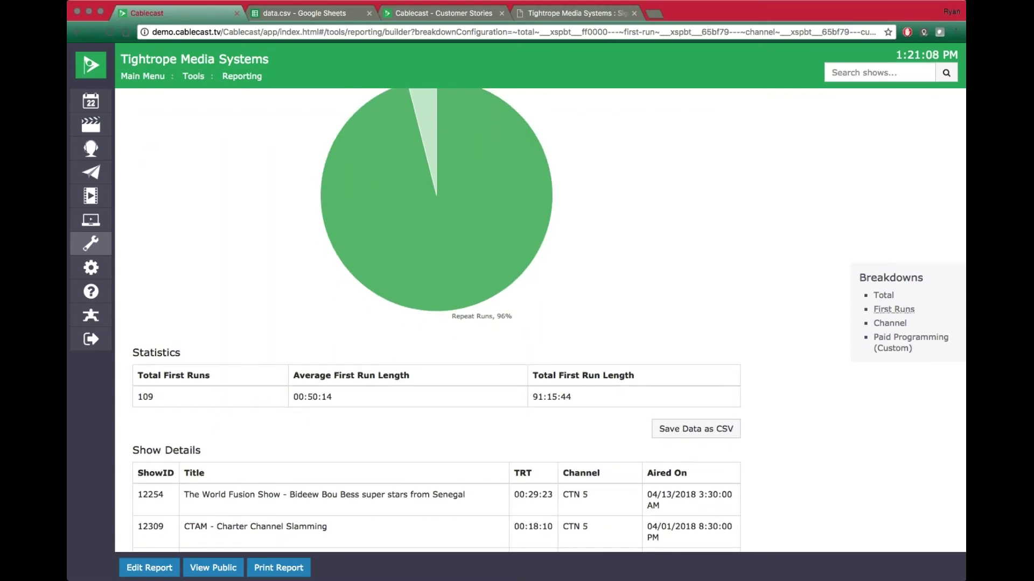
{"action": "scroll", "coordinate": [186, 389], "scroll_direction": "down", "scroll_amount": 7}
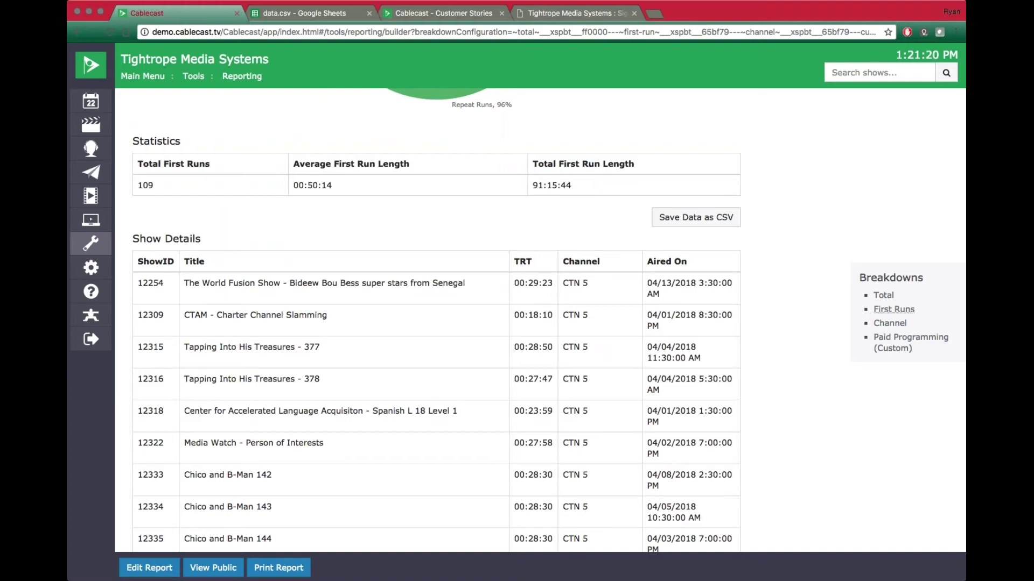
{"action": "scroll", "coordinate": [677, 323], "scroll_direction": "down", "scroll_amount": 20}
{"action": "scroll", "coordinate": [612, 323], "scroll_direction": "down", "scroll_amount": 10}
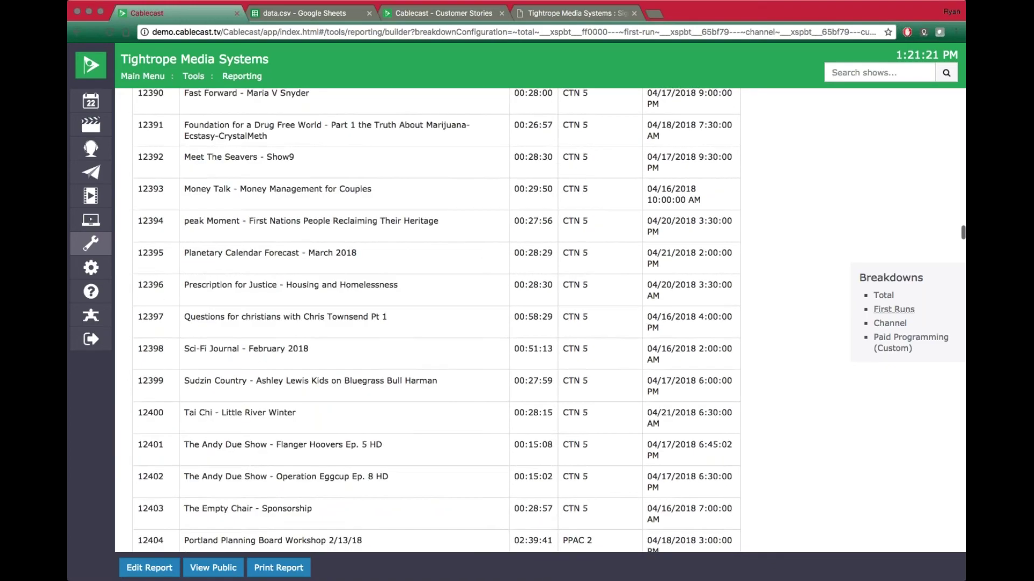
Jump to the report's Channel breakdown and examine its pie chart and the CTN 5 runs-per-show bar chart.
{"action": "left_click", "coordinate": [889, 324]}
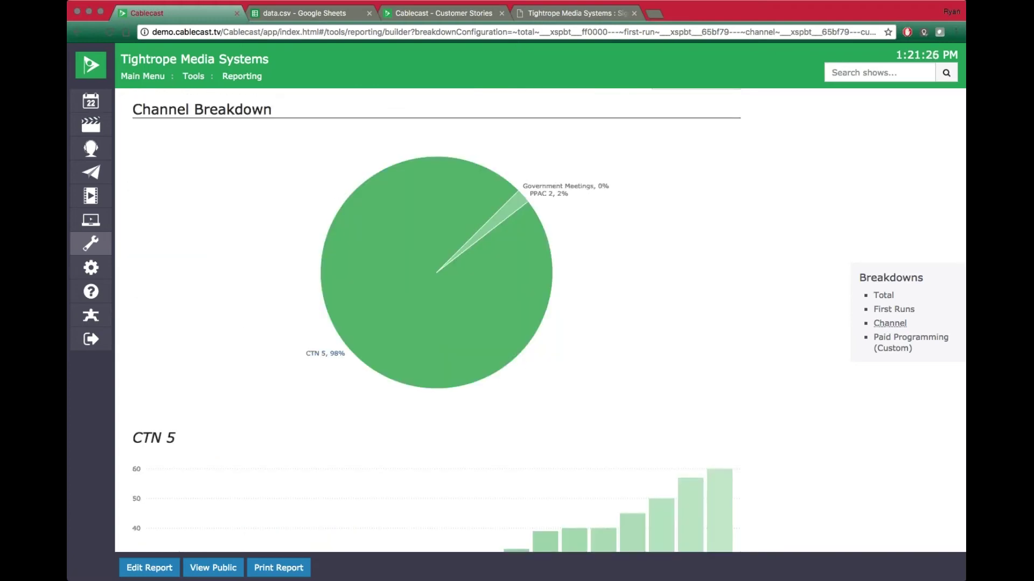
{"action": "mouse_move", "coordinate": [514, 256]}
{"action": "scroll", "coordinate": [649, 207], "scroll_direction": "down", "scroll_amount": 1}
{"action": "scroll", "coordinate": [649, 207], "scroll_direction": "down", "scroll_amount": 5}
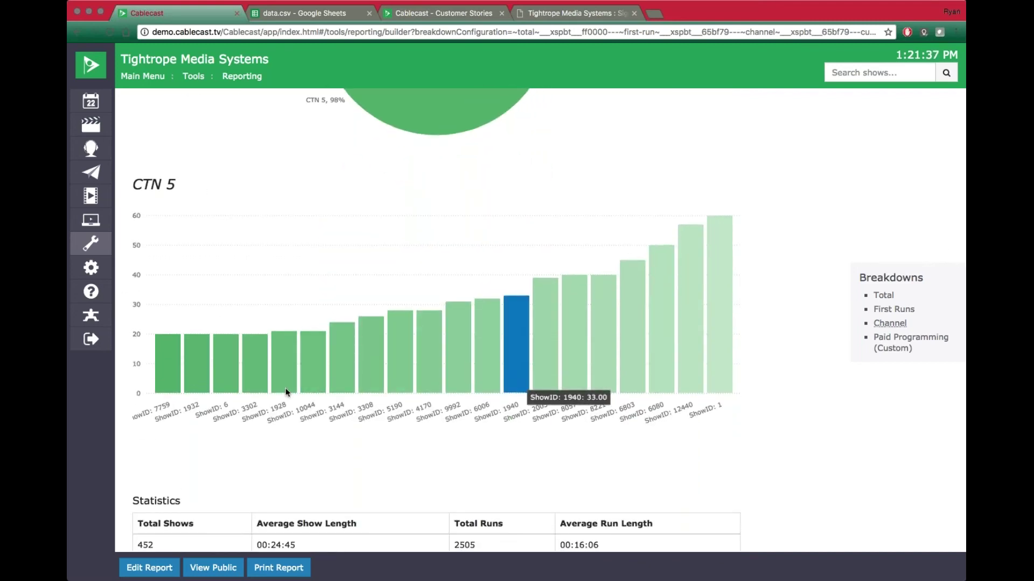
{"action": "triple_click", "coordinate": [207, 183]}
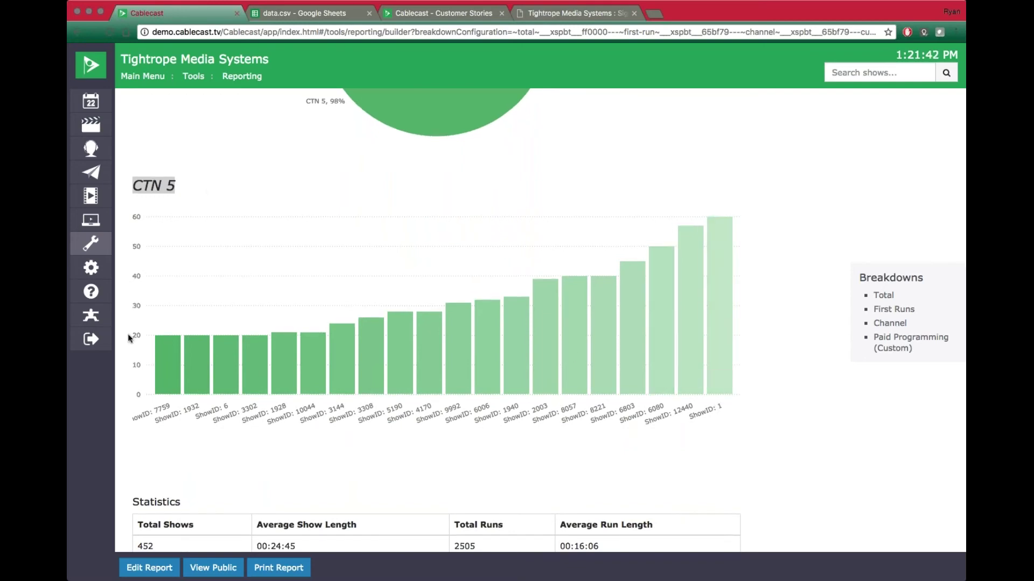
Look through the CTN 5 Show Details table, examining each show's run length and total runs.
{"action": "scroll", "coordinate": [830, 351], "scroll_direction": "down", "scroll_amount": 20}
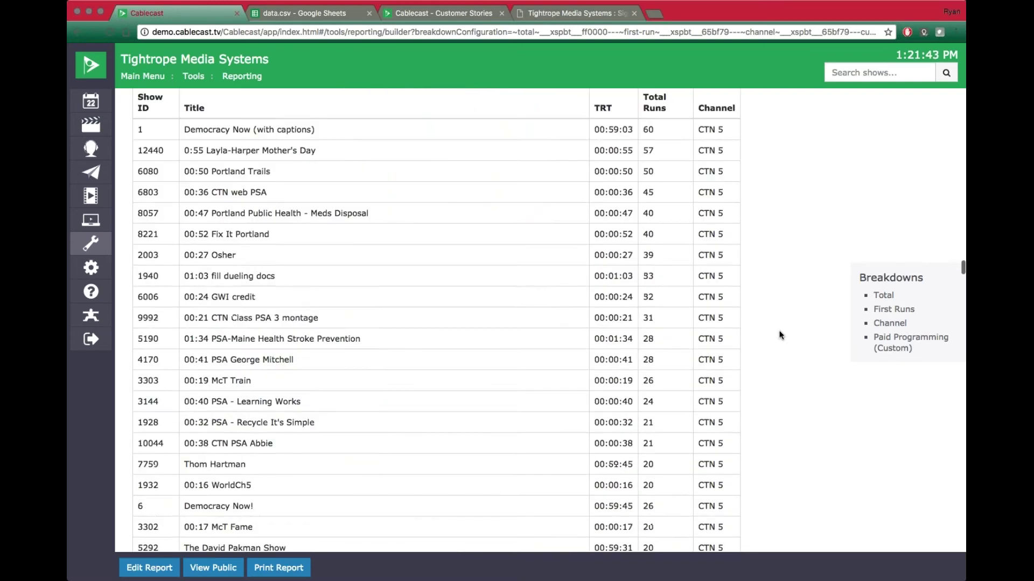
{"action": "scroll", "coordinate": [813, 337], "scroll_direction": "down", "scroll_amount": 15}
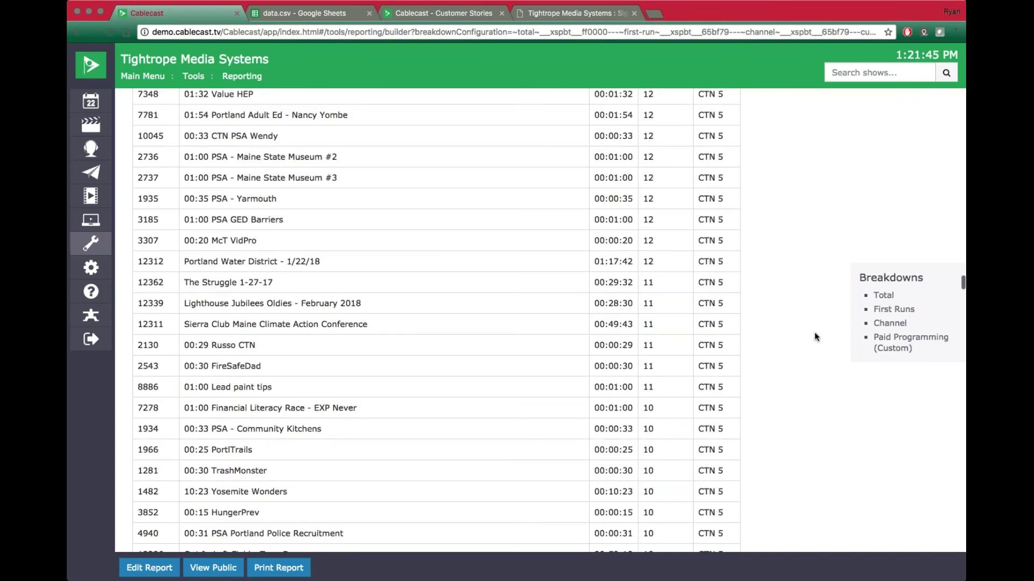
{"action": "scroll", "coordinate": [816, 338], "scroll_direction": "down", "scroll_amount": 20}
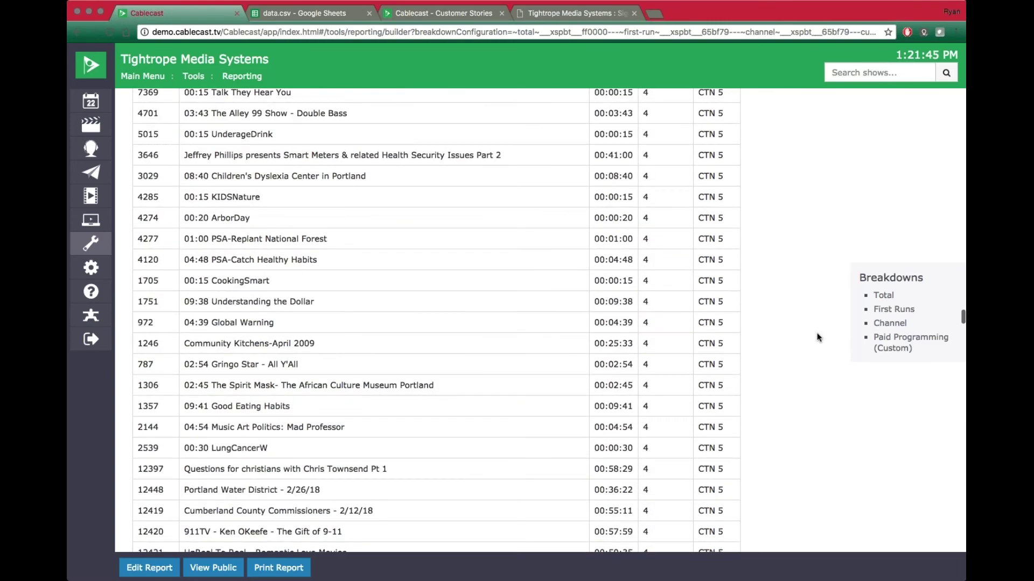
{"action": "scroll", "coordinate": [910, 337], "scroll_direction": "down", "scroll_amount": 3}
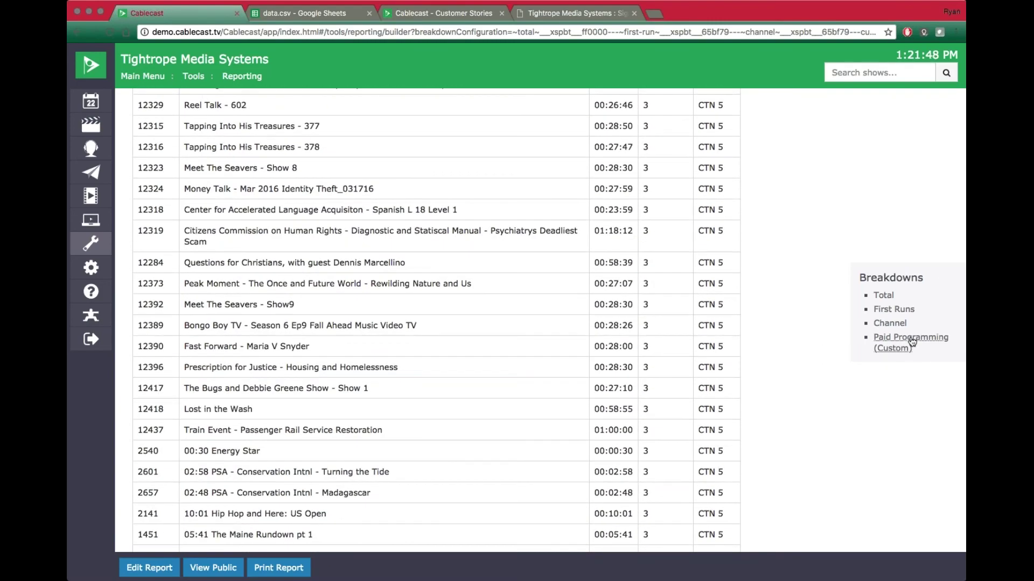
Jump to the Paid Programming (Custom) breakdown and inspect the No Value and No slices of its pie chart.
{"action": "left_click", "coordinate": [911, 341]}
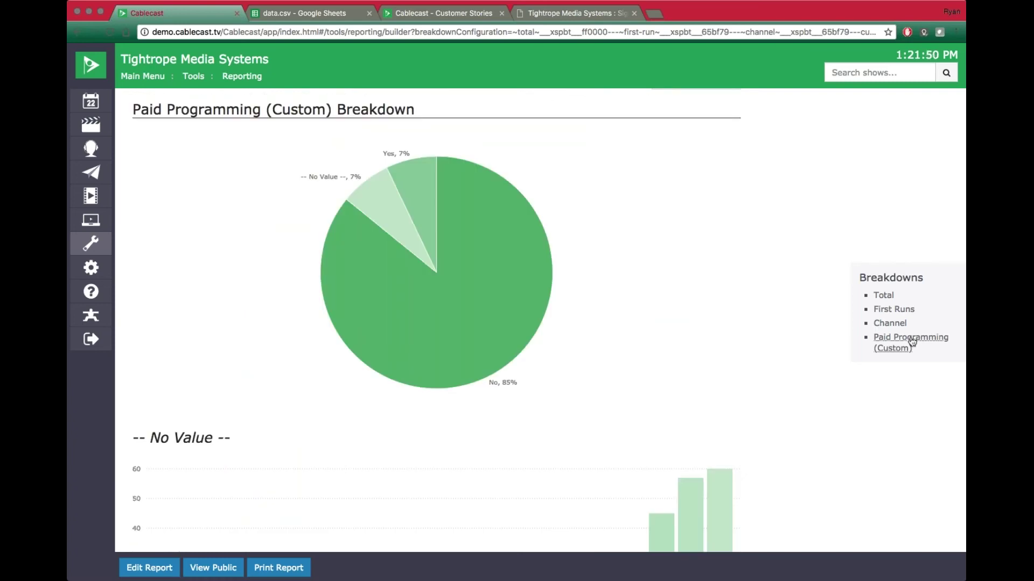
{"action": "mouse_move", "coordinate": [364, 200]}
{"action": "mouse_move", "coordinate": [312, 179]}
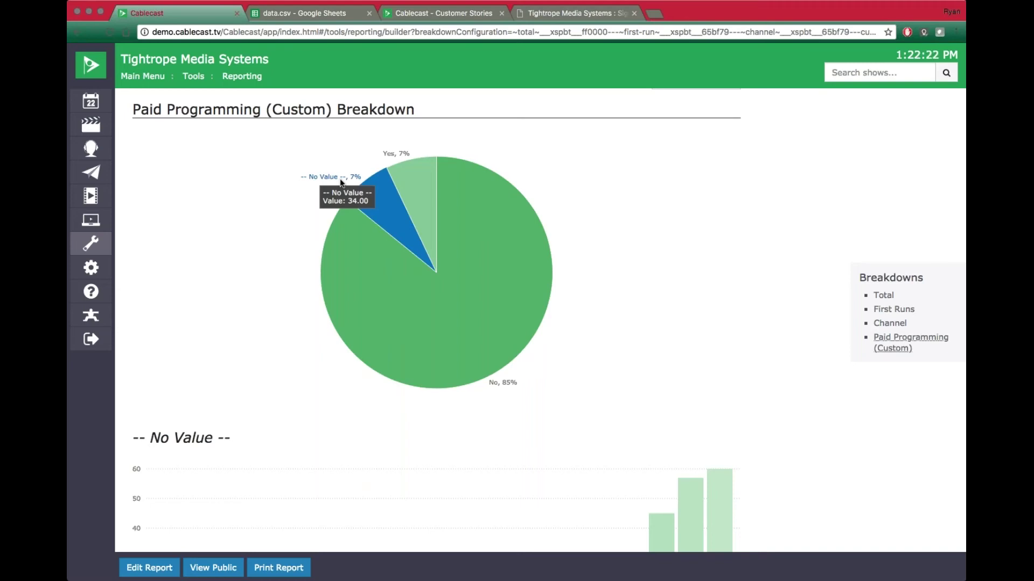
{"action": "scroll", "coordinate": [542, 277], "scroll_direction": "down", "scroll_amount": 5}
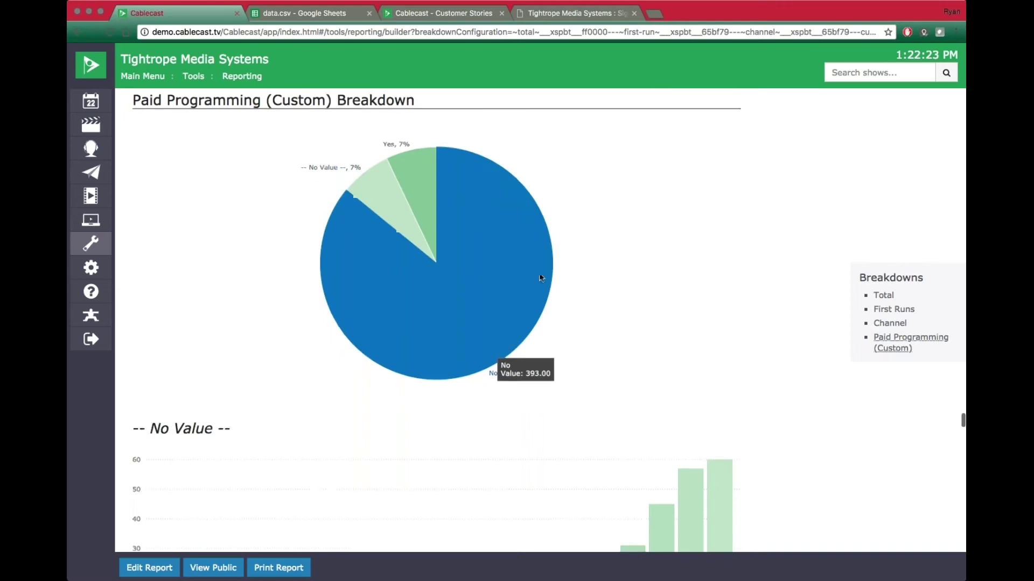
{"action": "scroll", "coordinate": [709, 358], "scroll_direction": "up", "scroll_amount": 10}
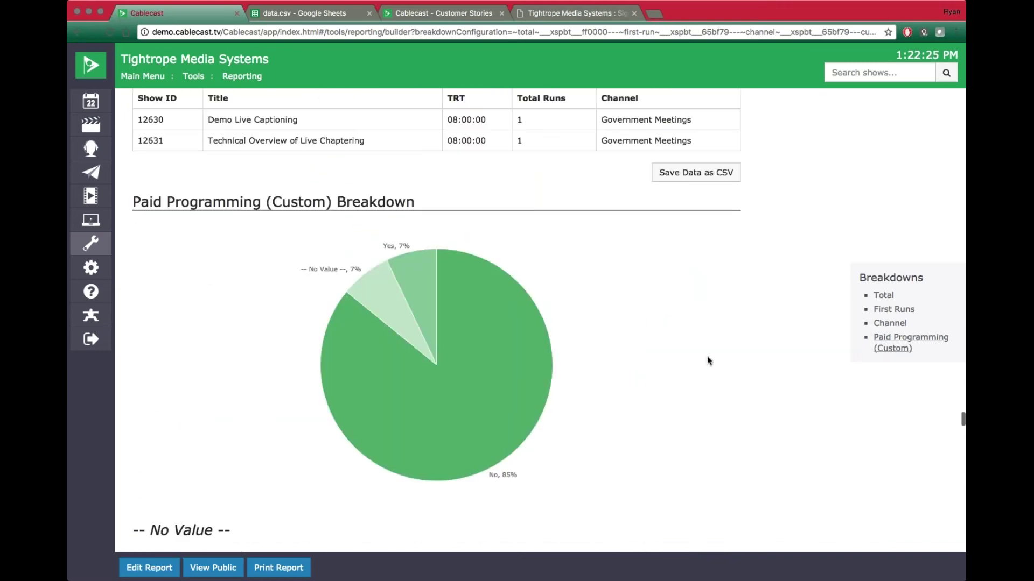
{"action": "scroll", "coordinate": [655, 492], "scroll_direction": "down", "scroll_amount": 4}
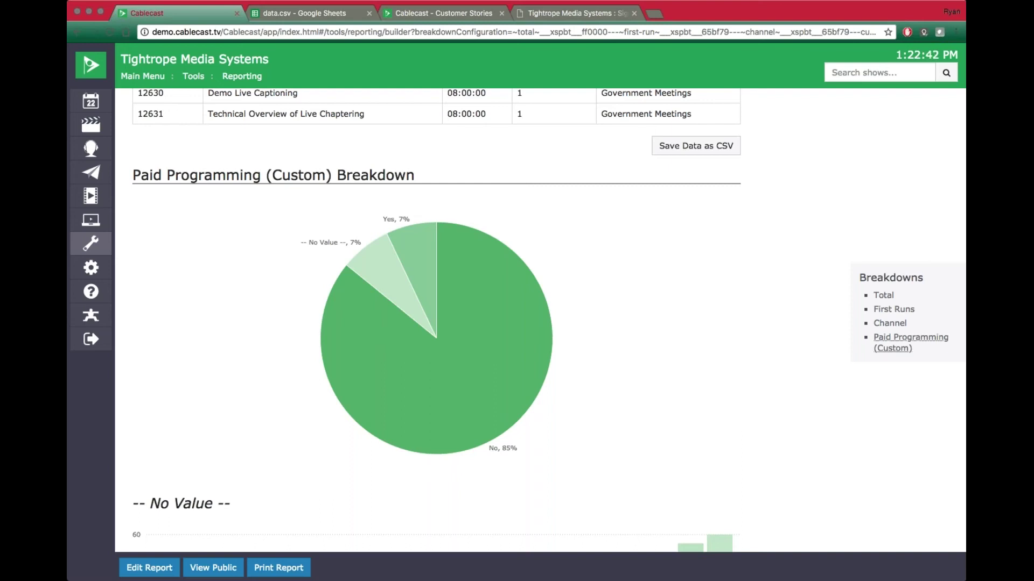
Look through the bar charts and Show Details tables for the No Value and No groups of Paid Programming.
{"action": "scroll", "coordinate": [646, 306], "scroll_direction": "down", "scroll_amount": 4}
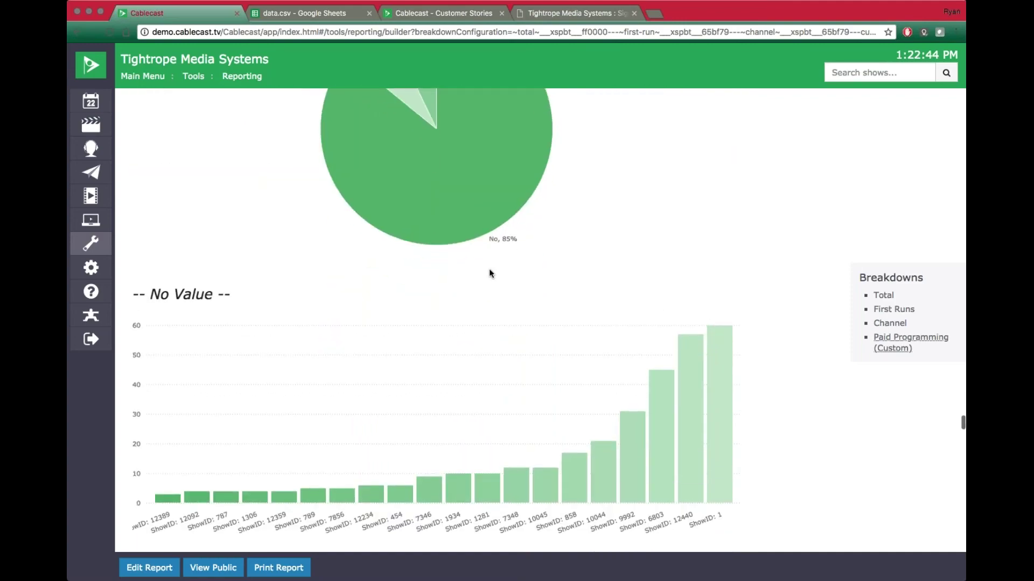
{"action": "scroll", "coordinate": [775, 280], "scroll_direction": "down", "scroll_amount": 4}
{"action": "scroll", "coordinate": [777, 284], "scroll_direction": "down", "scroll_amount": 12}
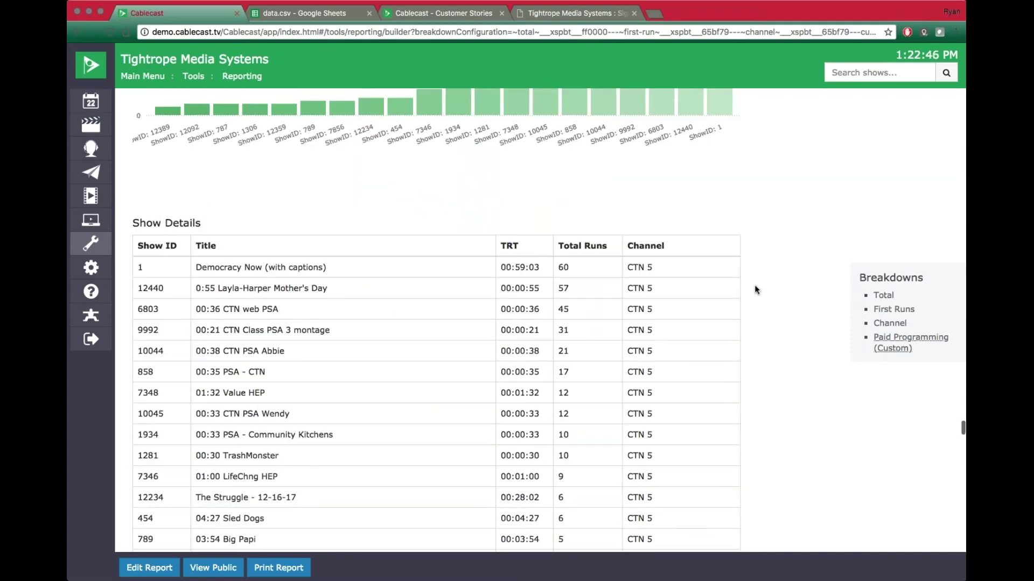
{"action": "scroll", "coordinate": [354, 212], "scroll_direction": "down", "scroll_amount": 20}
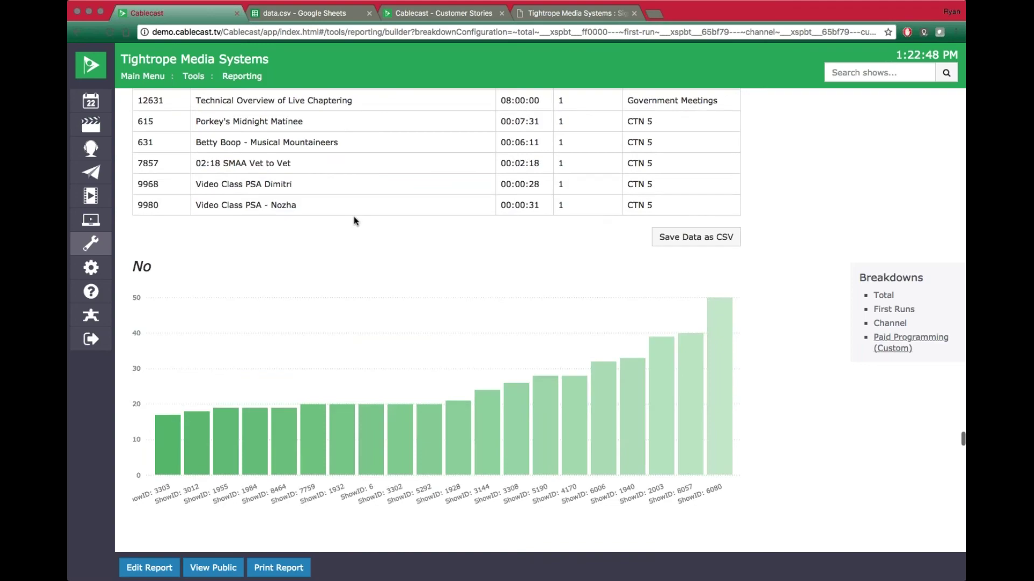
{"action": "scroll", "coordinate": [818, 315], "scroll_direction": "down", "scroll_amount": 20}
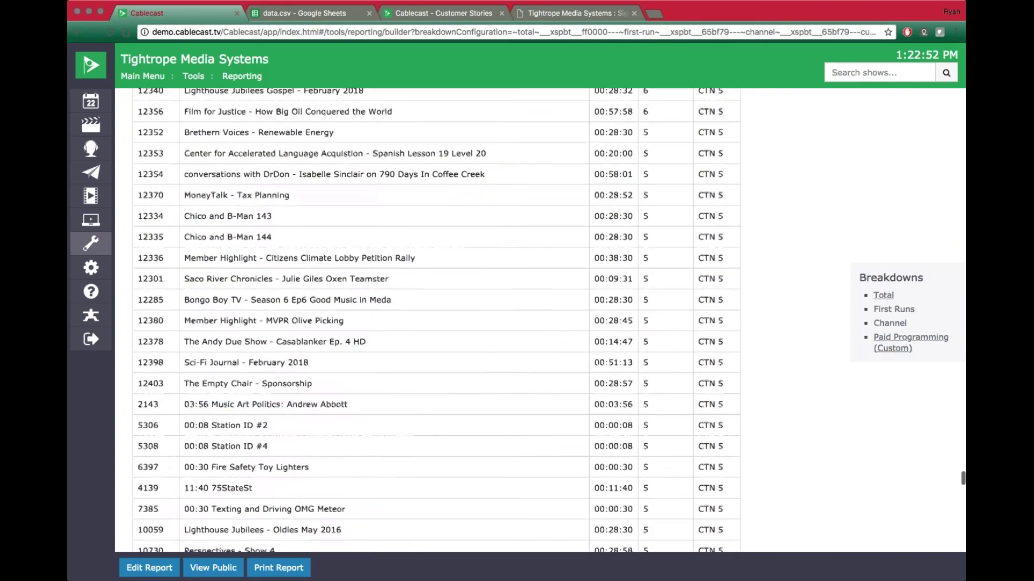
Return to the report's Total breakdown and start printing the report.
{"action": "left_click", "coordinate": [883, 295]}
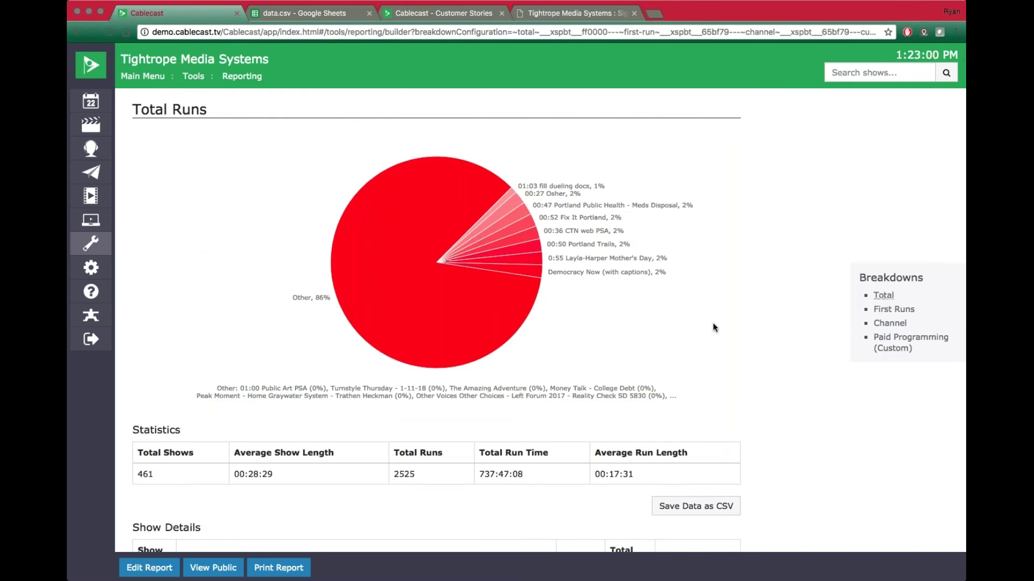
{"action": "left_click", "coordinate": [295, 571]}
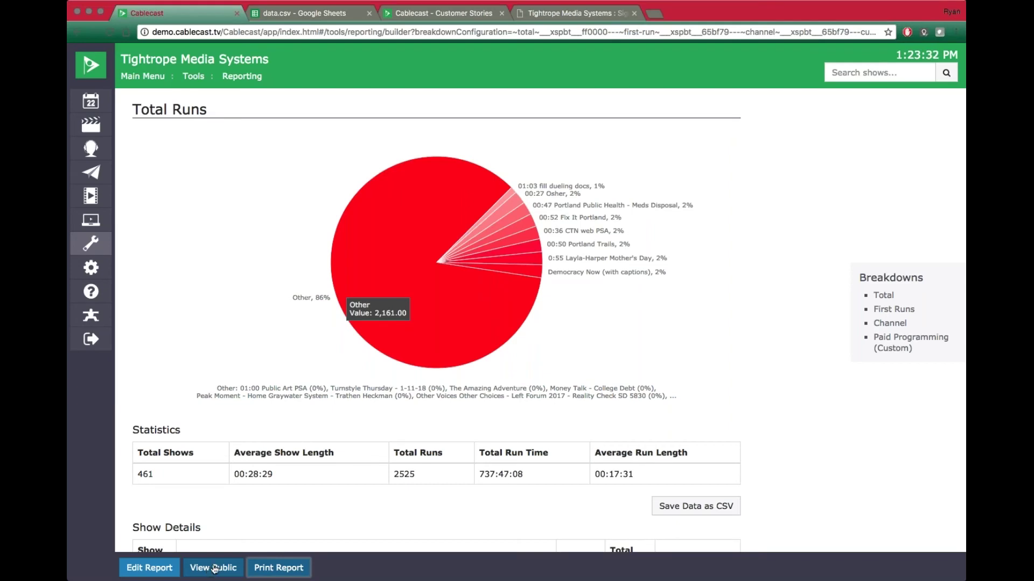
Open the public version of the schedule report to view it, and close its browser tab.
{"action": "left_click", "coordinate": [215, 568]}
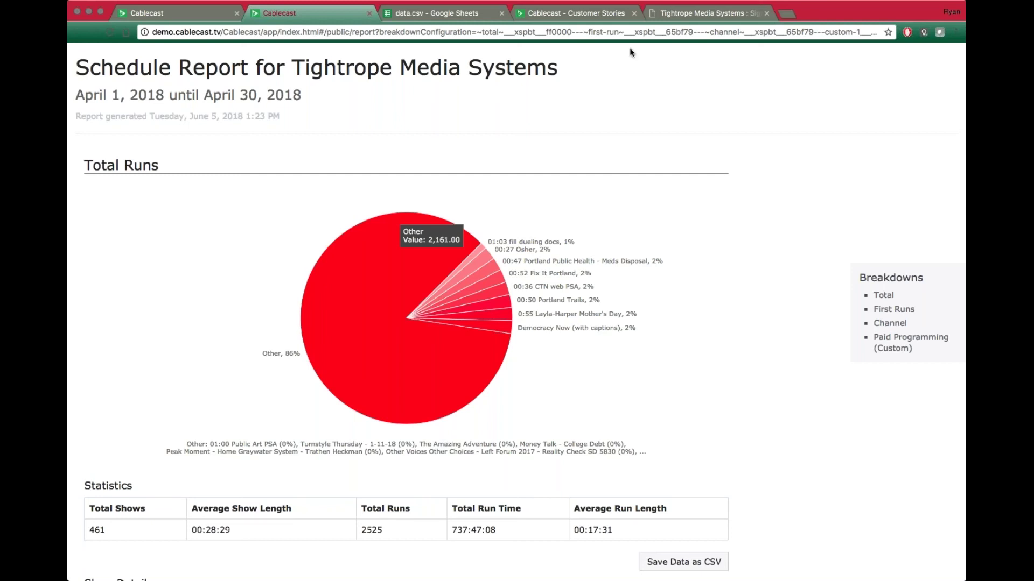
{"action": "left_click", "coordinate": [368, 13]}
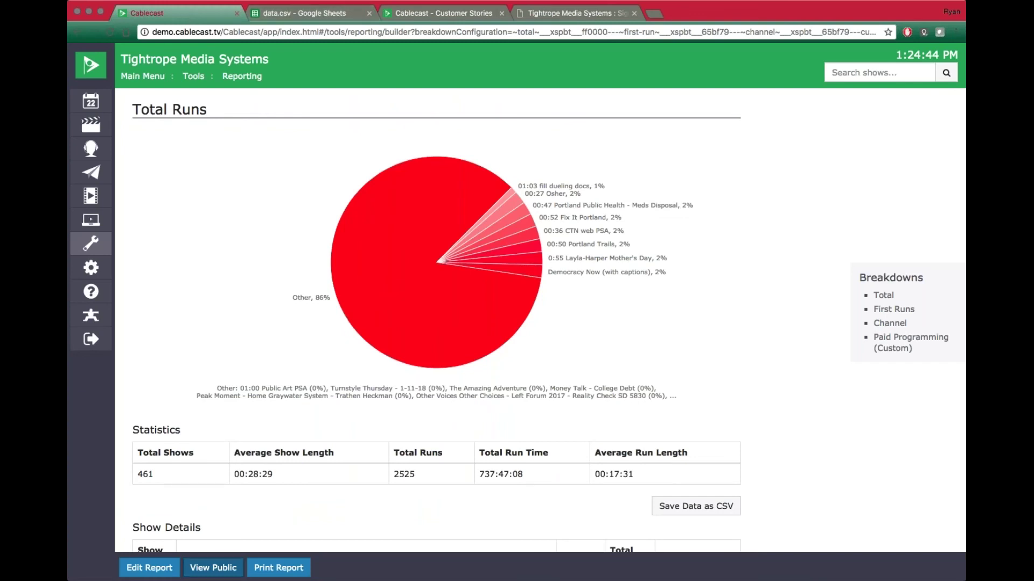
Save the Total Runs data as a CSV file.
{"action": "scroll", "coordinate": [765, 337], "scroll_direction": "down", "scroll_amount": 2}
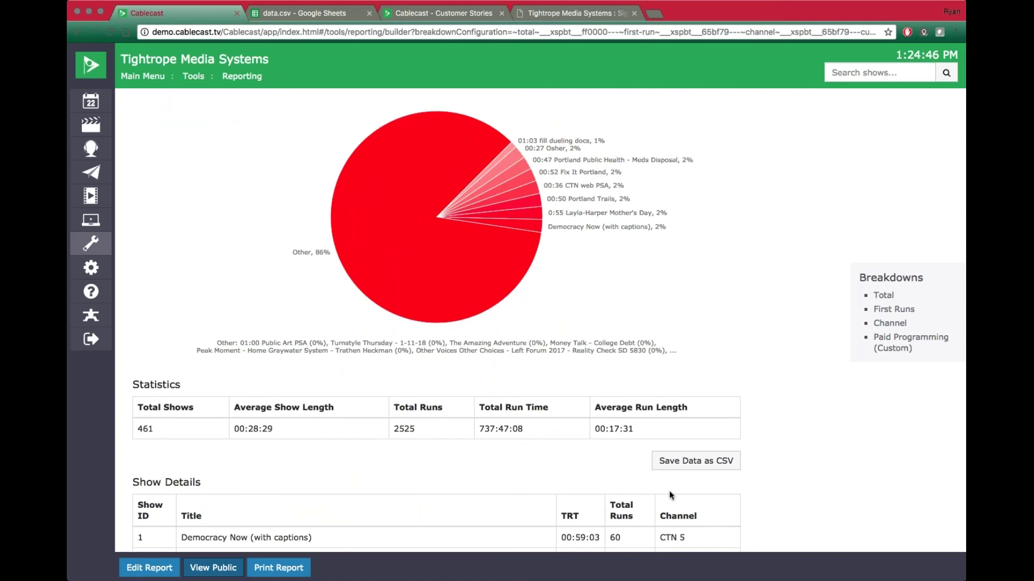
{"action": "left_click", "coordinate": [683, 463]}
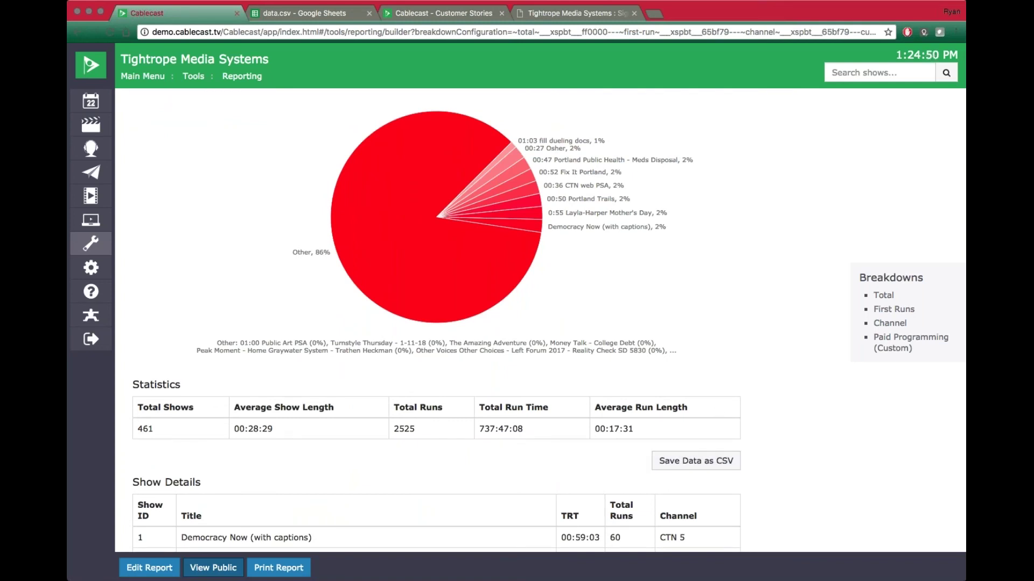
{"action": "left_click", "coordinate": [676, 469]}
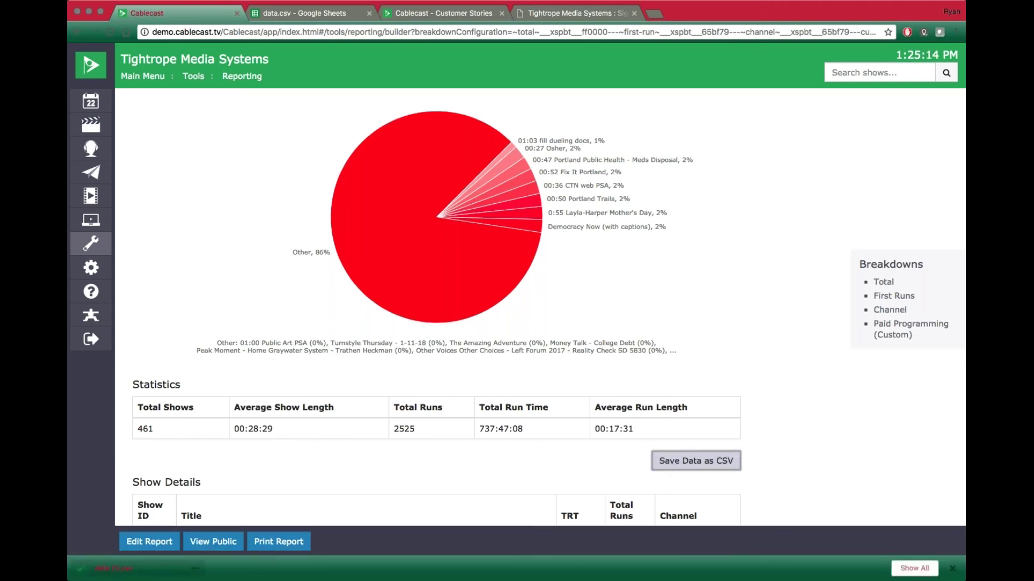
Look at the data.csv sheet in Google Sheets and compare it with the Total Runs Show Details table in Cablecast.
{"action": "left_click", "coordinate": [311, 12]}
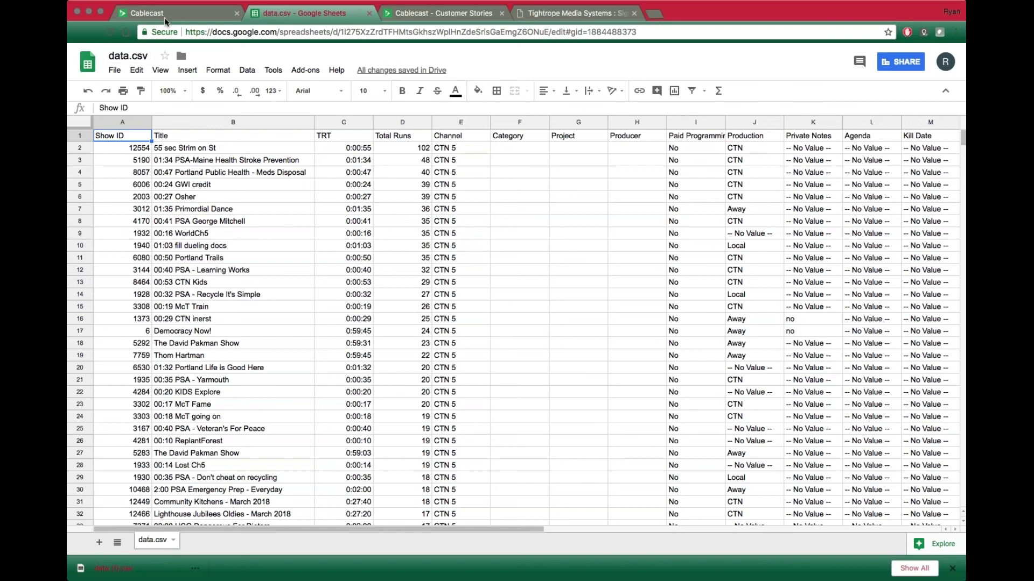
{"action": "left_click", "coordinate": [145, 13]}
{"action": "scroll", "coordinate": [773, 347], "scroll_direction": "down", "scroll_amount": 15}
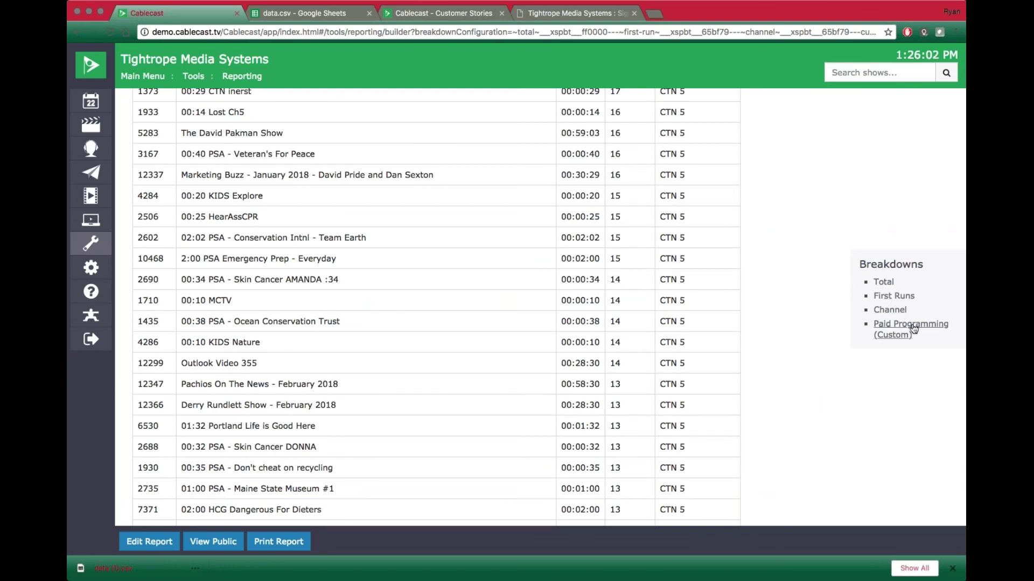
Switch back to the data.csv sheet in Google Sheets and review its field columns across to Church 1.
{"action": "left_click", "coordinate": [314, 11]}
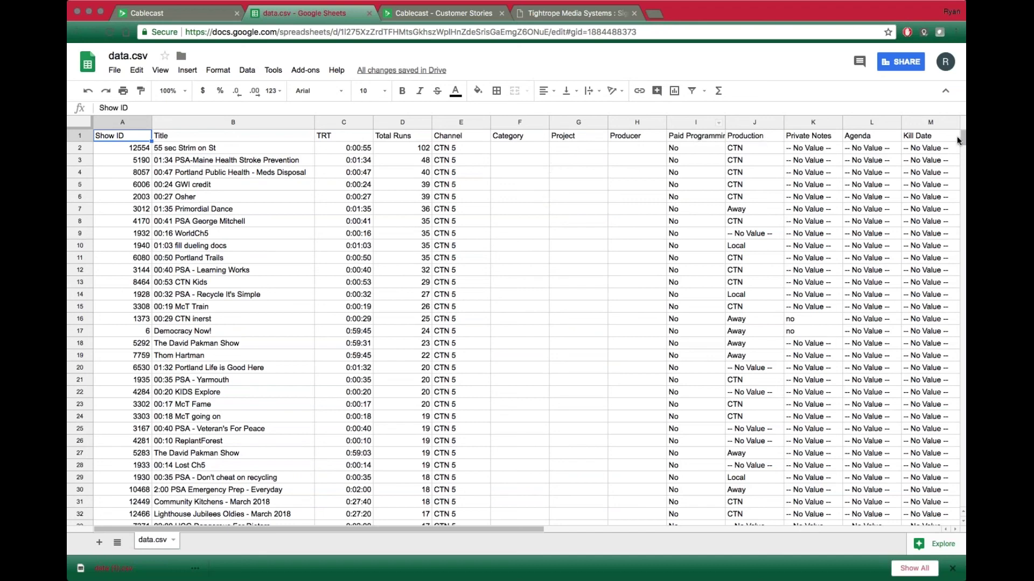
{"action": "left_click_drag", "start_coordinate": [541, 528], "coordinate": [677, 525]}
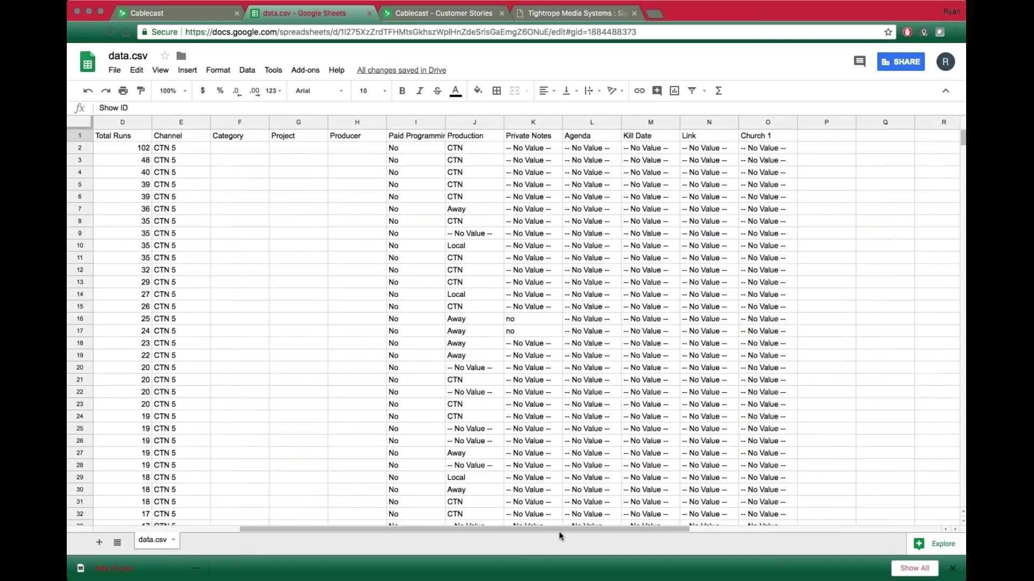
{"action": "left_click_drag", "start_coordinate": [479, 530], "coordinate": [280, 527]}
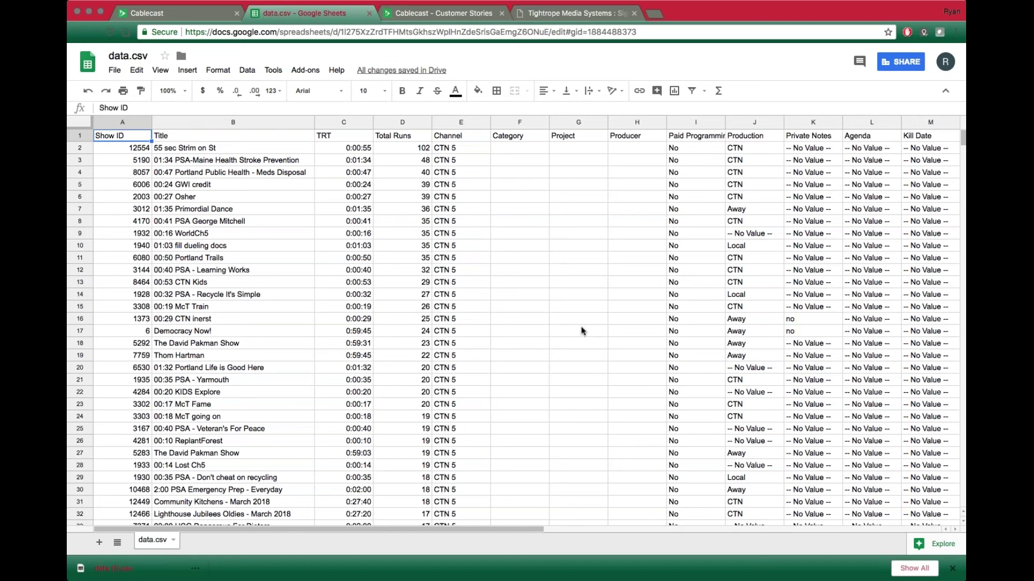
Switch back to the Cablecast report and dismiss the browser's download bar.
{"action": "left_click", "coordinate": [164, 13]}
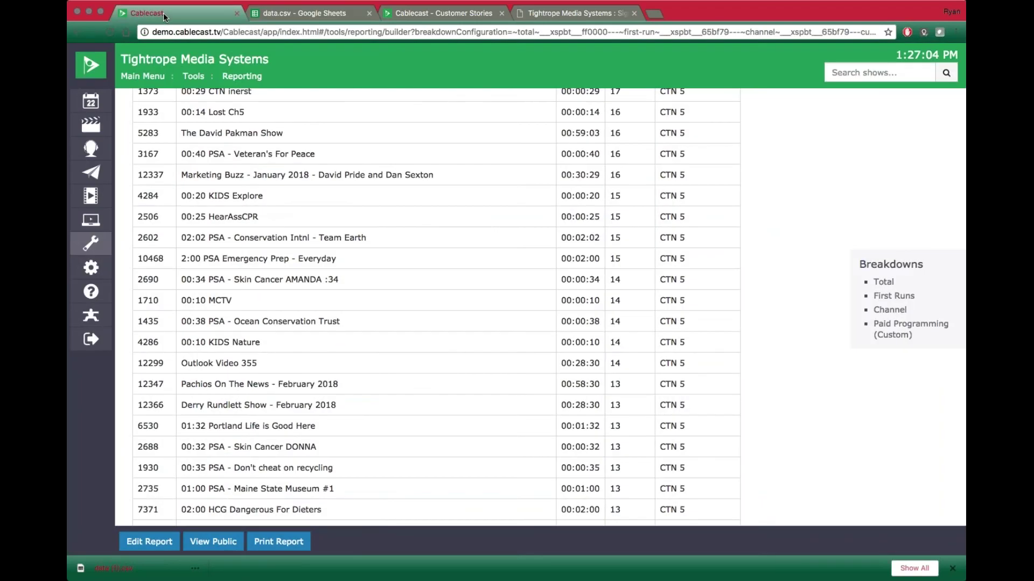
{"action": "left_click", "coordinate": [952, 568]}
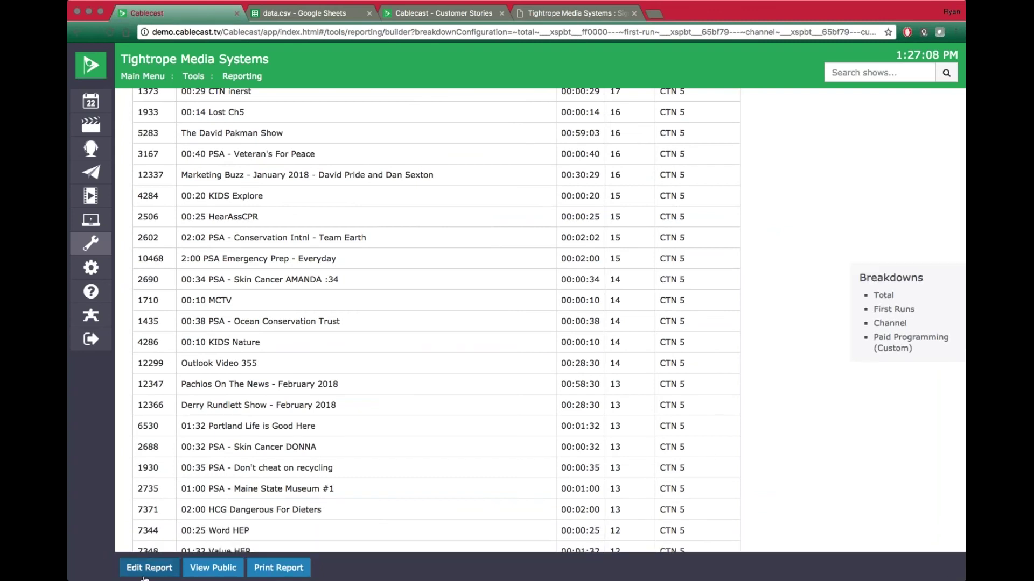
Edit the report so the Total breakdown shows only pie charts, turning off its bar charts, show details tables and statistic tables.
{"action": "left_click", "coordinate": [134, 574]}
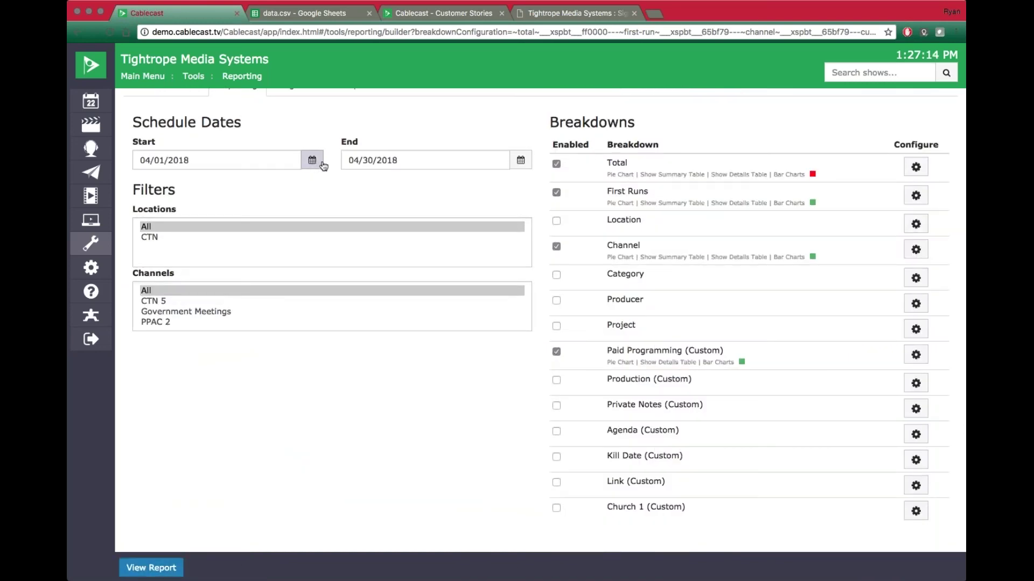
{"action": "left_click", "coordinate": [916, 167]}
{"action": "left_click", "coordinate": [356, 195]}
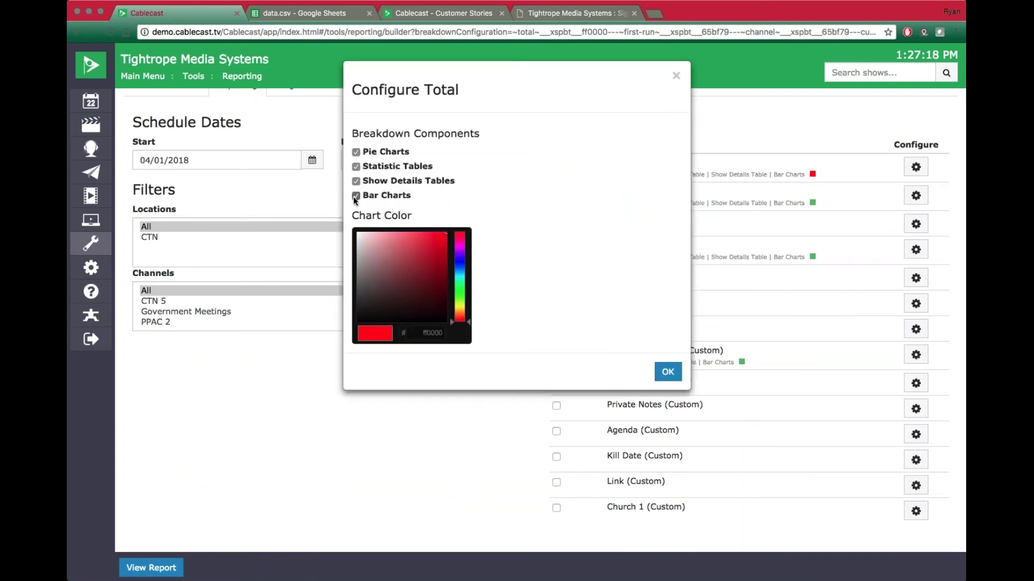
{"action": "left_click", "coordinate": [356, 181]}
{"action": "left_click", "coordinate": [356, 167]}
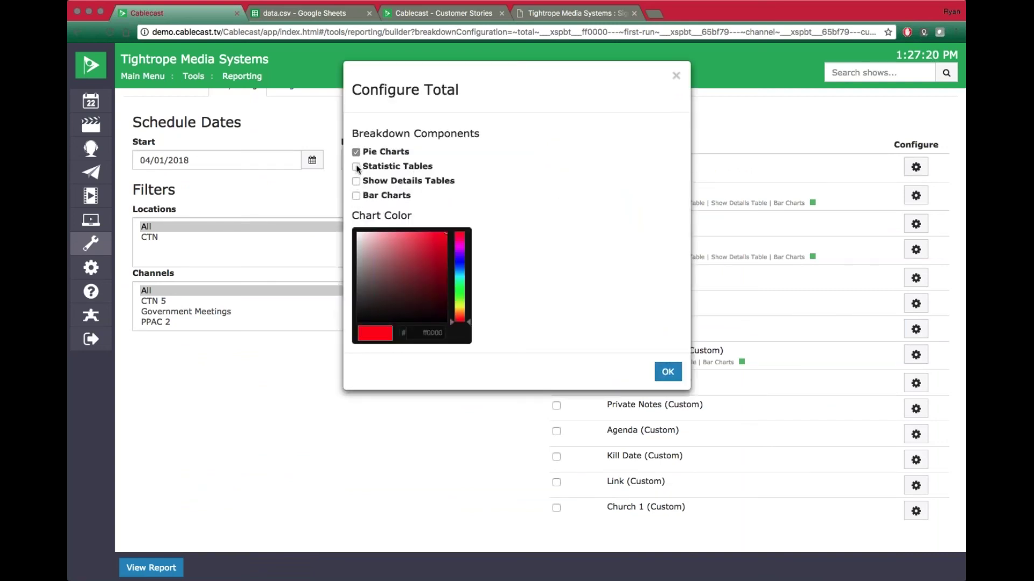
{"action": "left_click", "coordinate": [668, 372]}
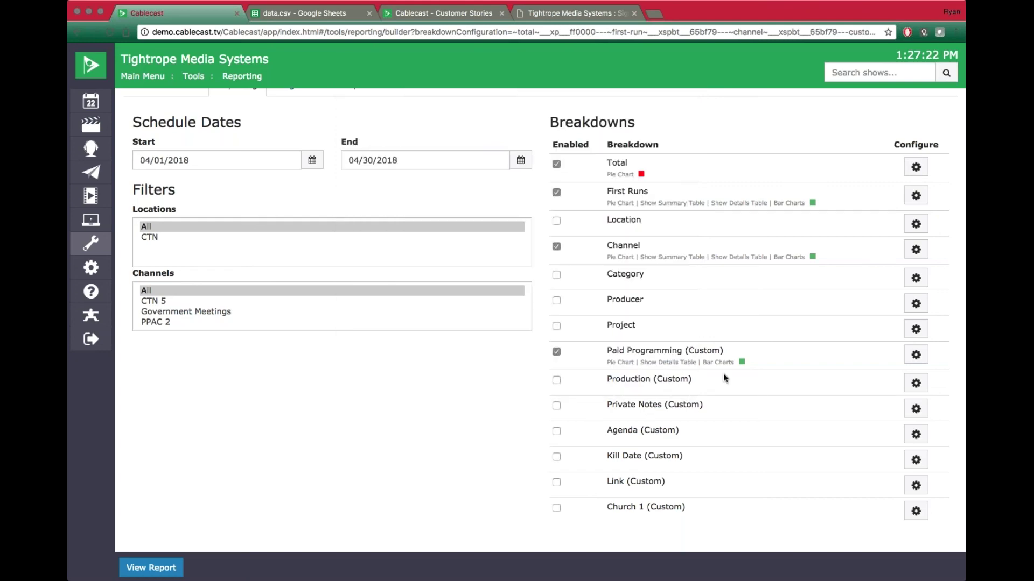
Regenerate the report and review its Total Runs section and the First Runs section that follows.
{"action": "left_click", "coordinate": [158, 569]}
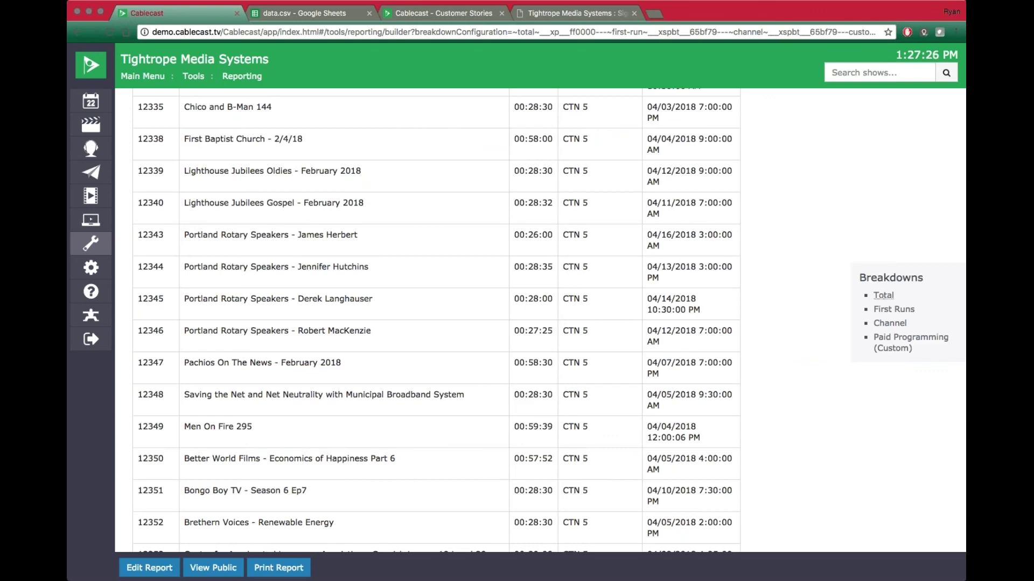
{"action": "left_click", "coordinate": [885, 296]}
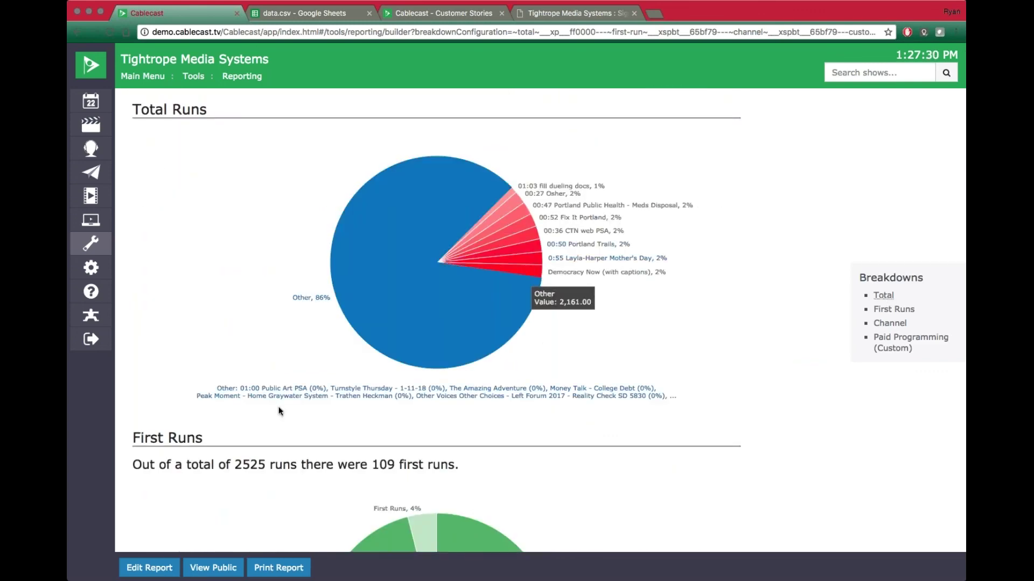
{"action": "scroll", "coordinate": [277, 411], "scroll_direction": "down", "scroll_amount": 1}
{"action": "scroll", "coordinate": [812, 347], "scroll_direction": "down", "scroll_amount": 3}
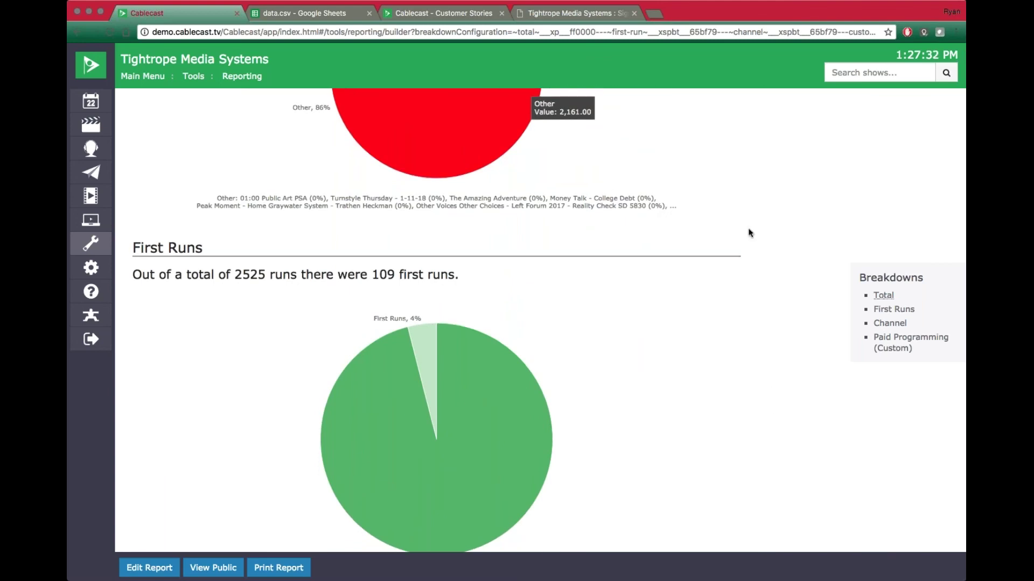
{"action": "scroll", "coordinate": [730, 208], "scroll_direction": "down", "scroll_amount": 3}
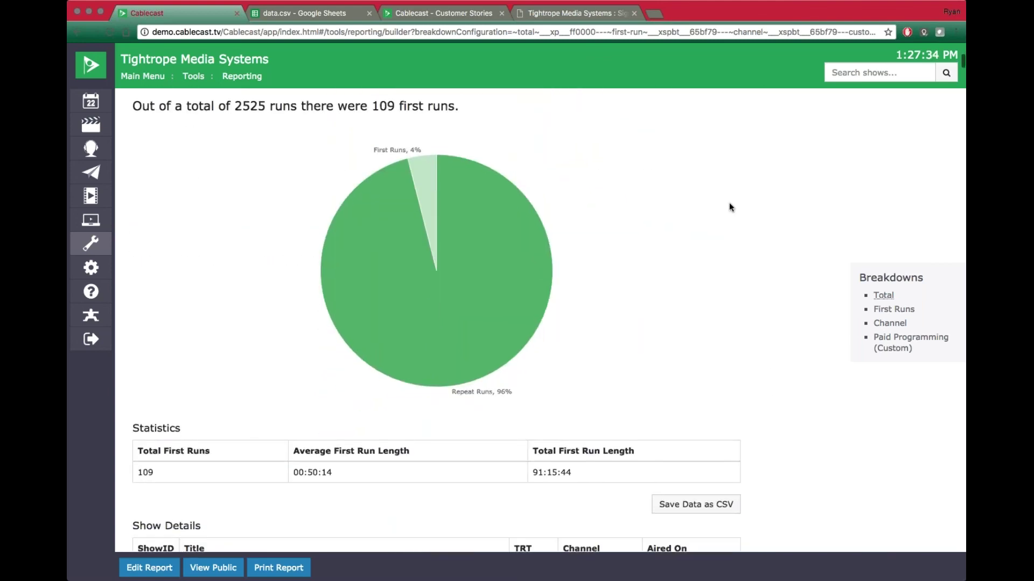